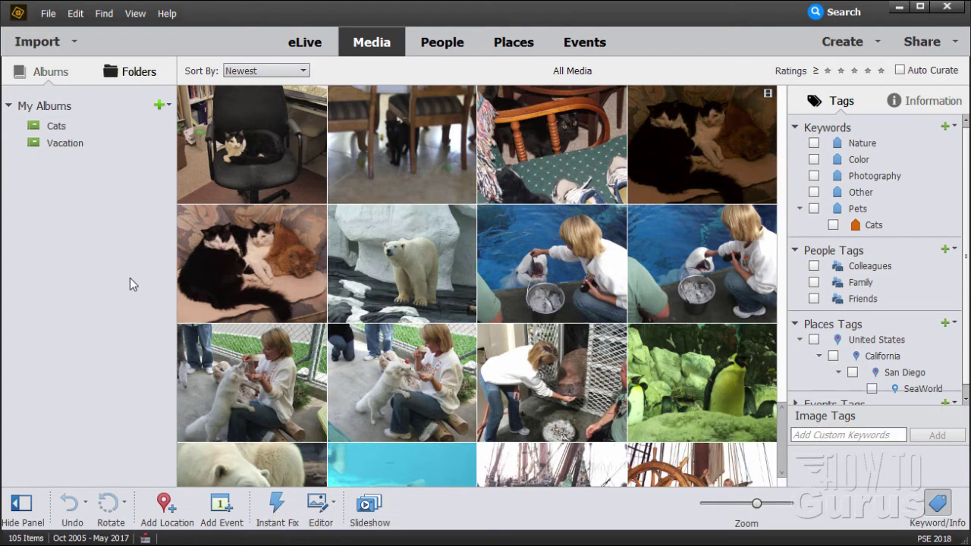
# Start sharing the polar bear photo to Facebook, review album and audience options, then cancel.
pyautogui.click(922, 46)
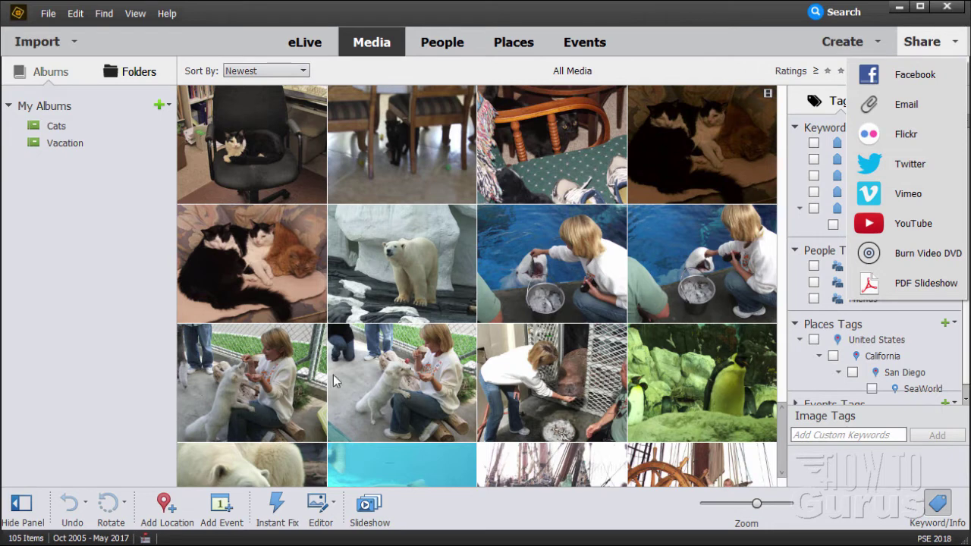
pyautogui.click(417, 261)
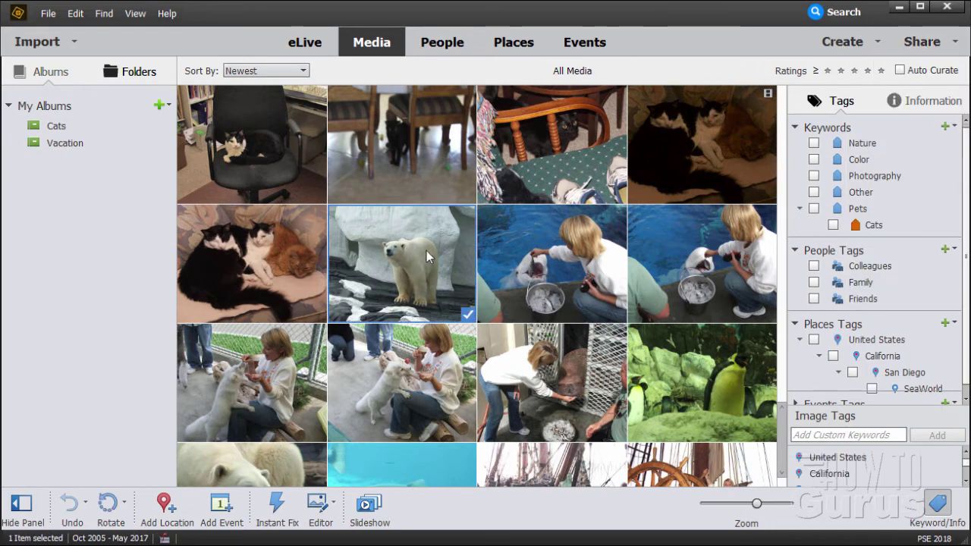
pyautogui.click(921, 42)
pyautogui.click(904, 79)
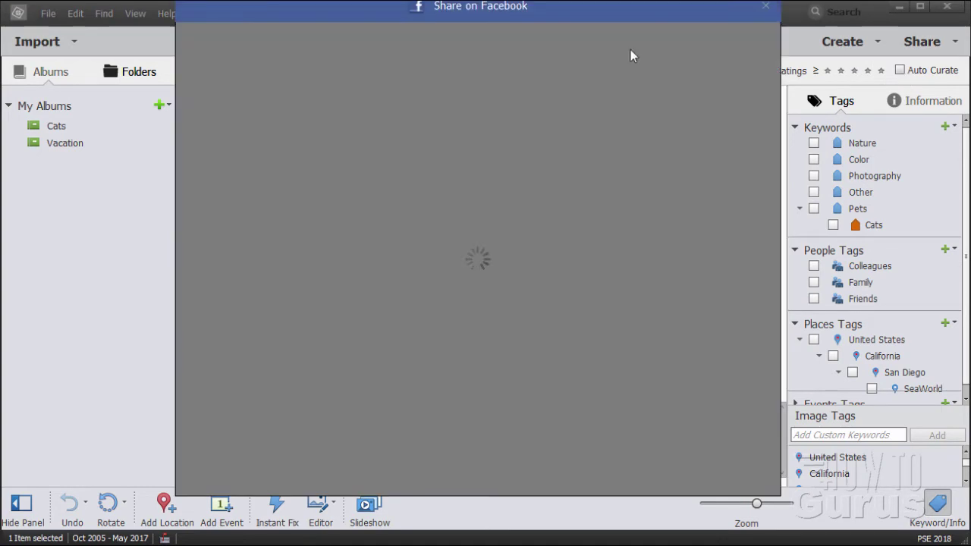
pyautogui.moveTo(584, 9); pyautogui.dragTo(576, 33)
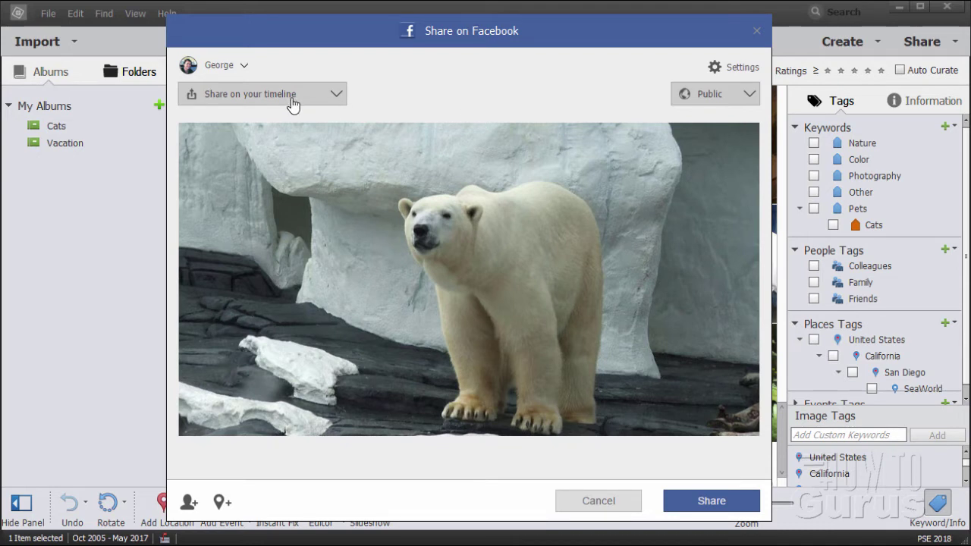
pyautogui.click(336, 96)
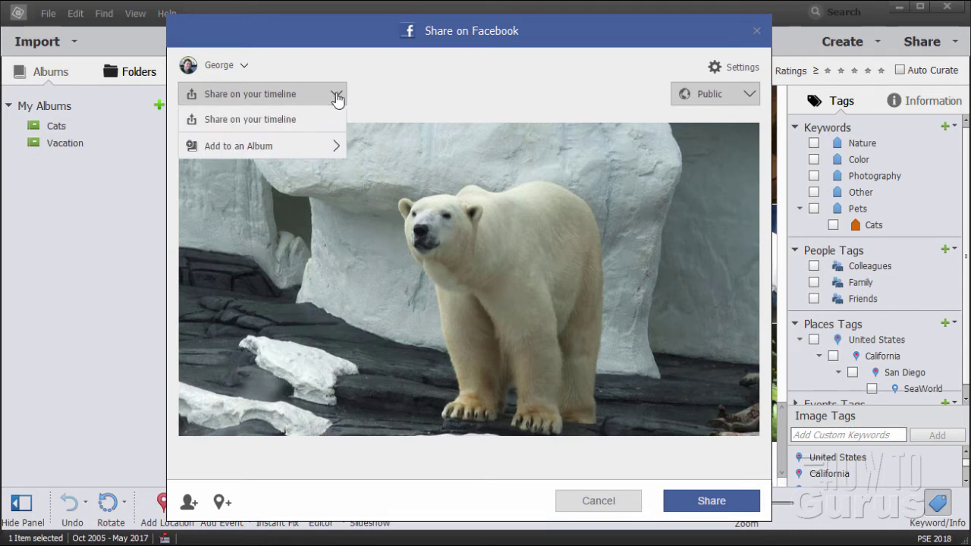
pyautogui.click(260, 149)
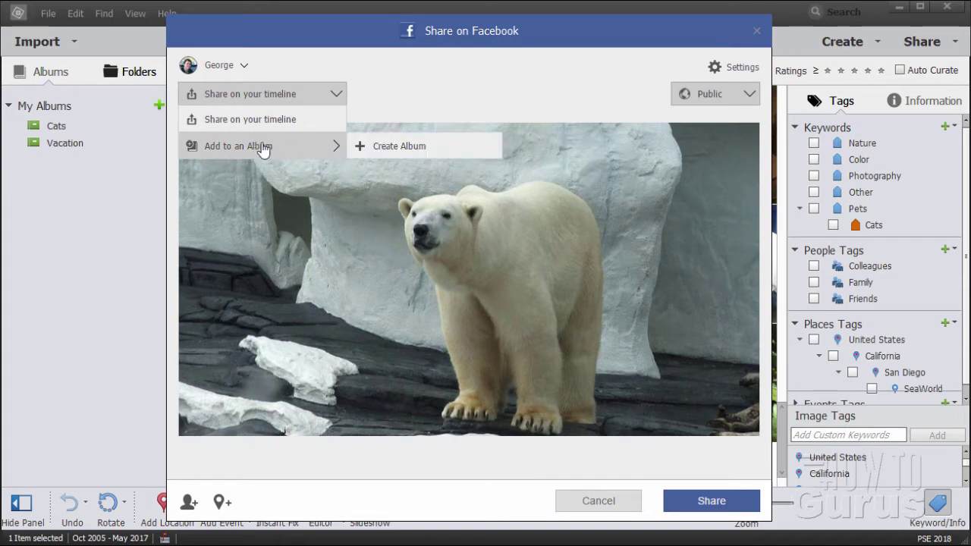
pyautogui.click(430, 80)
pyautogui.click(751, 96)
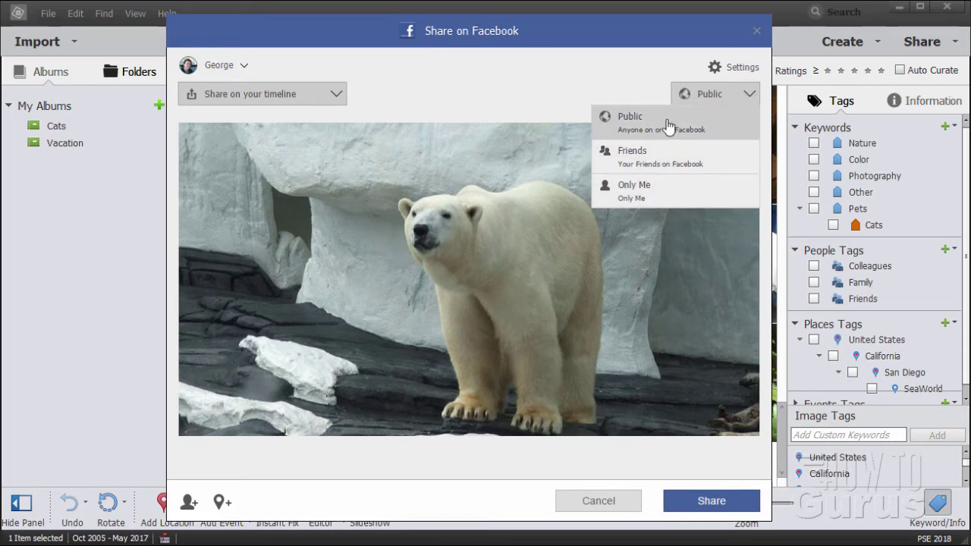
pyautogui.click(748, 96)
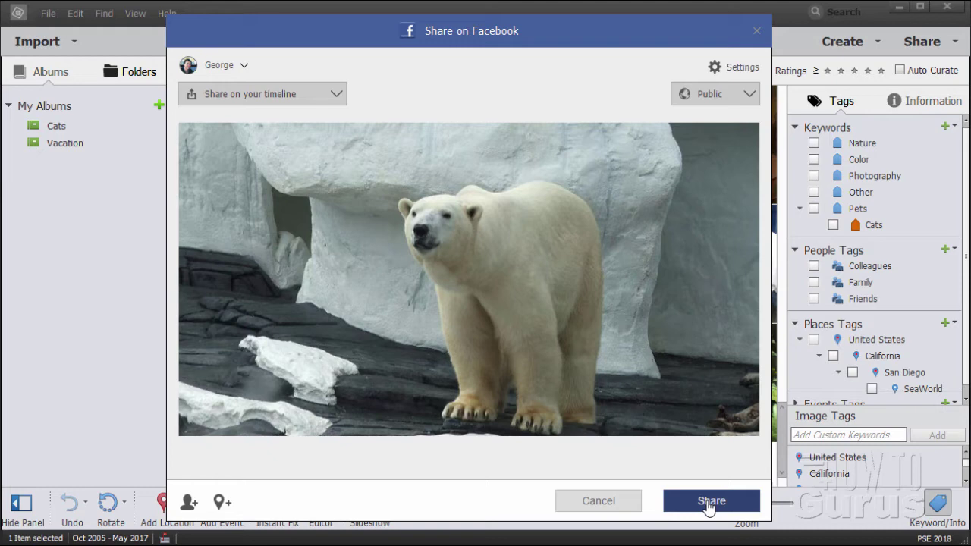
pyautogui.click(589, 505)
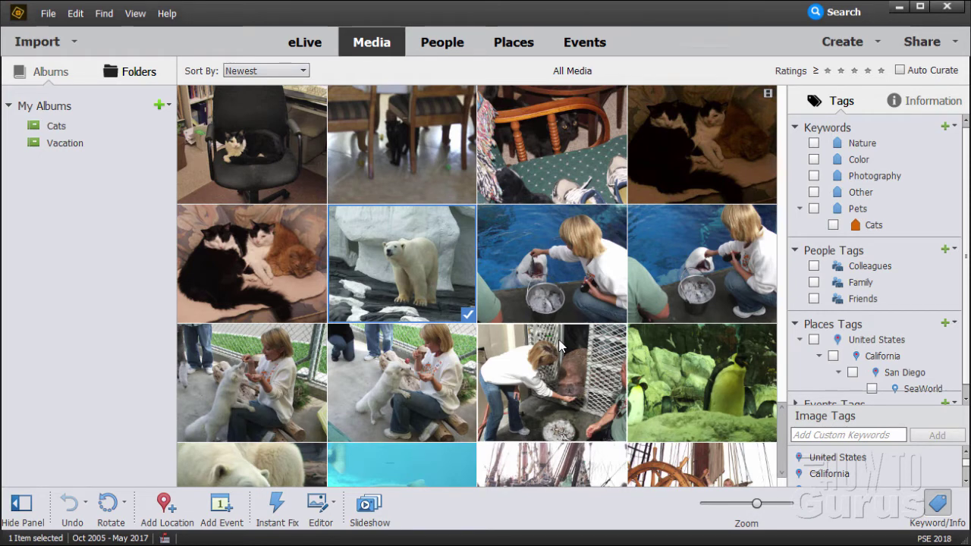
# Inspect the Watch Folders settings twice from the File menu, leaving them unchanged.
pyautogui.click(50, 17)
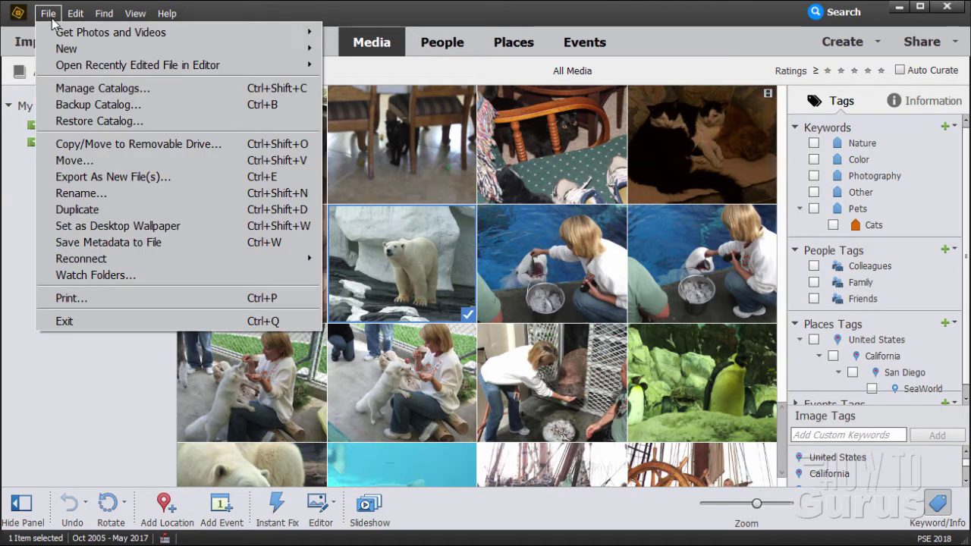
pyautogui.click(76, 276)
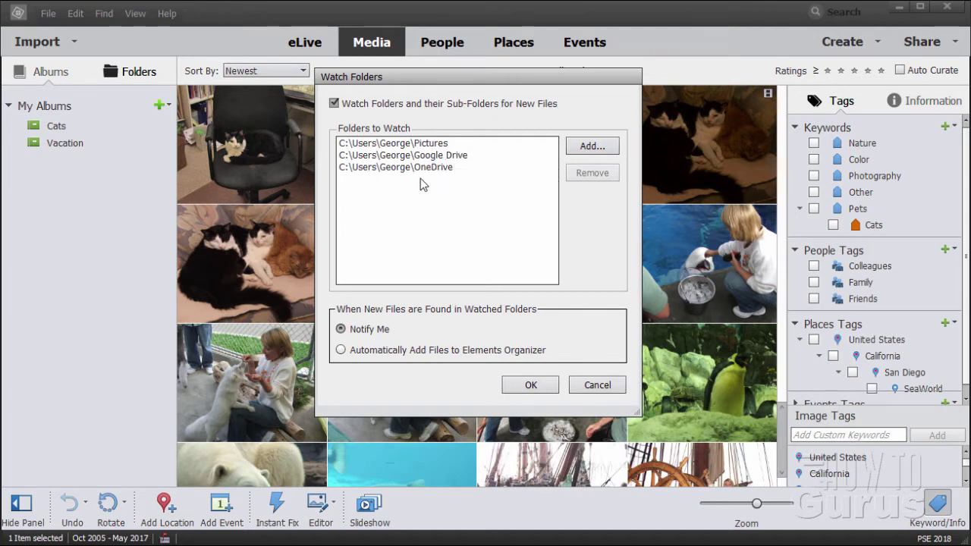
pyautogui.click(589, 387)
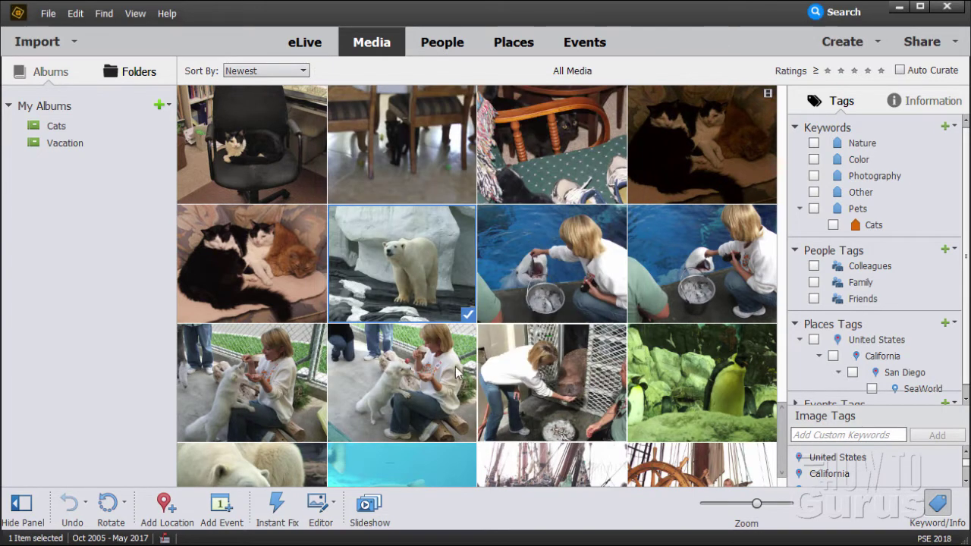
pyautogui.click(45, 13)
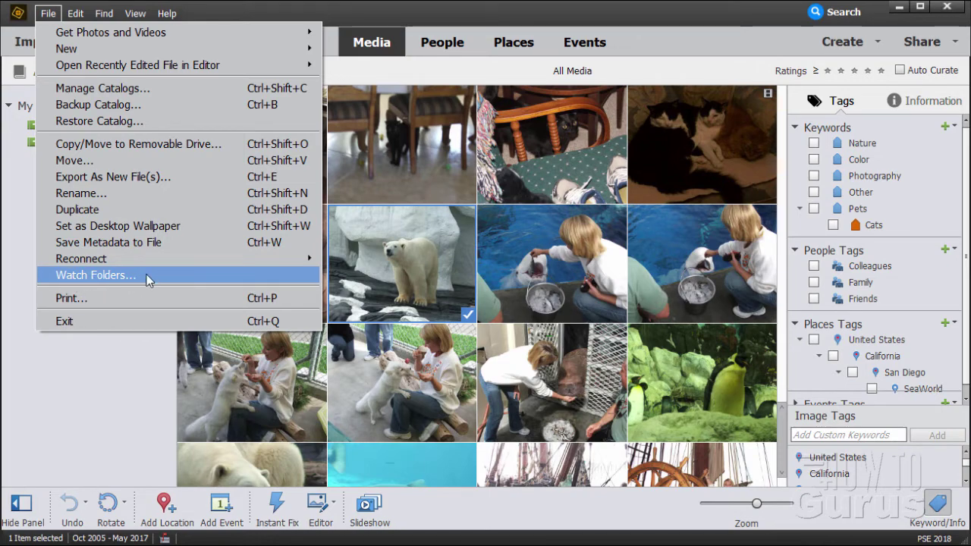
pyautogui.click(110, 277)
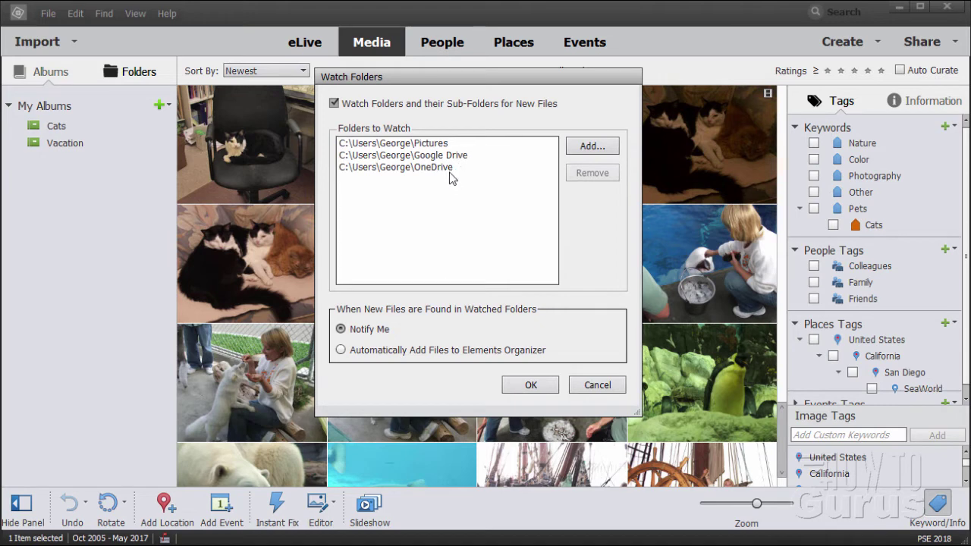
pyautogui.click(597, 385)
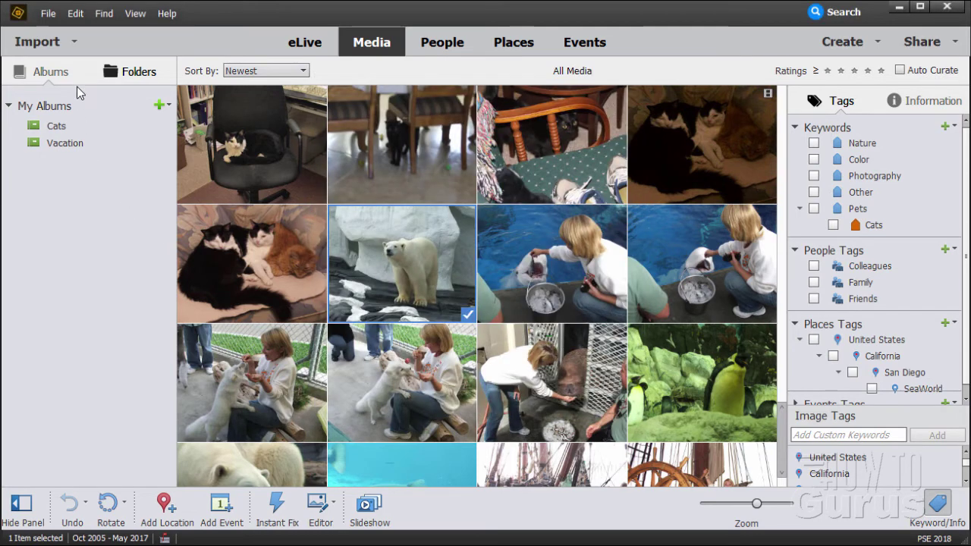
# Open the bulk photo import window and close it without importing anything.
pyautogui.click(48, 14)
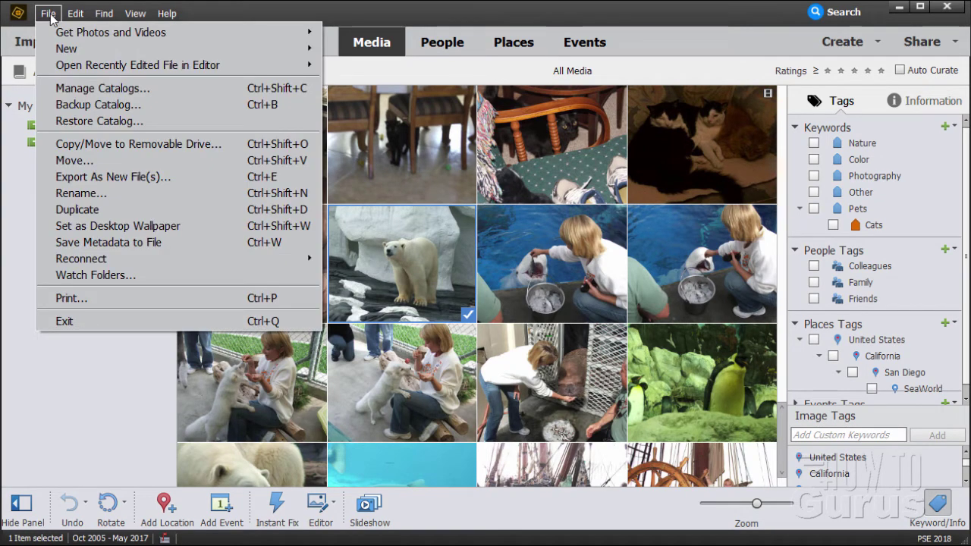
pyautogui.moveTo(127, 34)
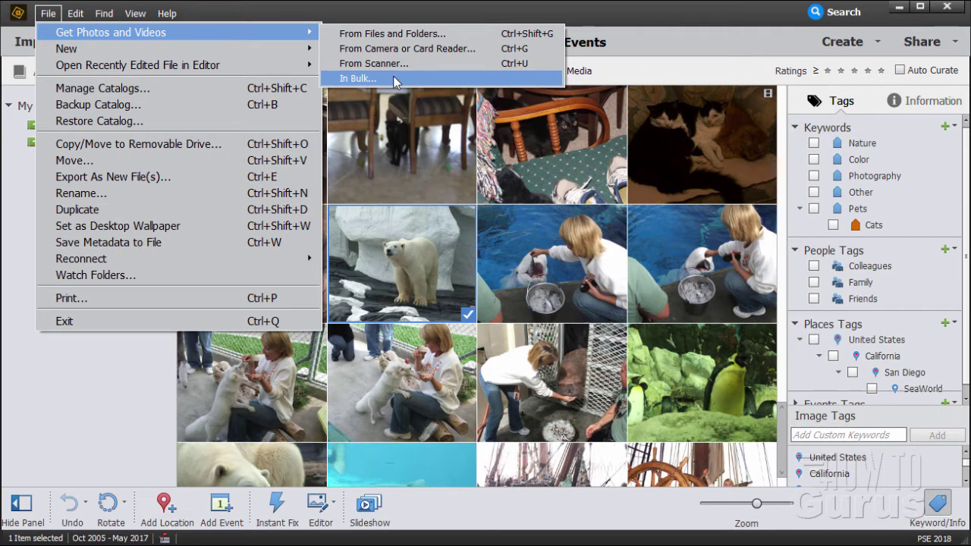
pyautogui.click(115, 368)
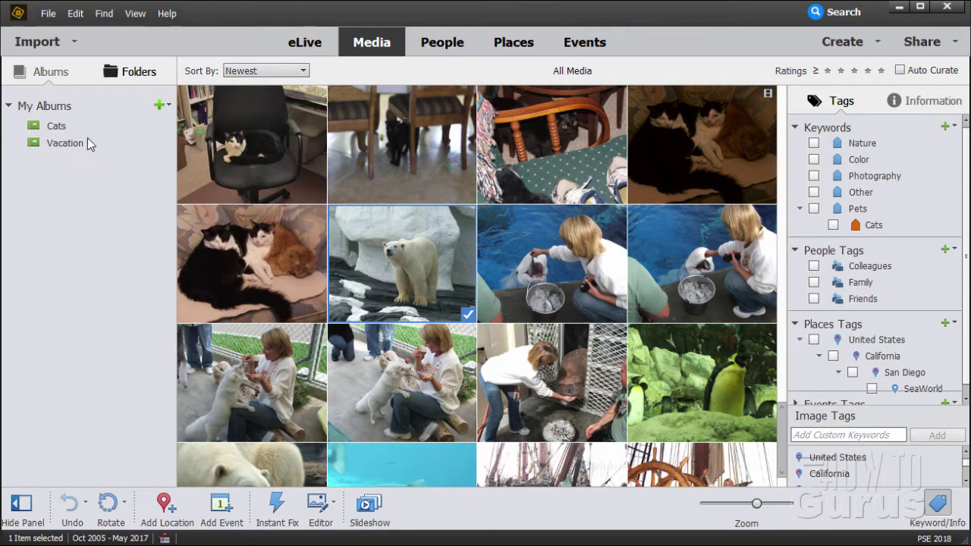
pyautogui.click(59, 48)
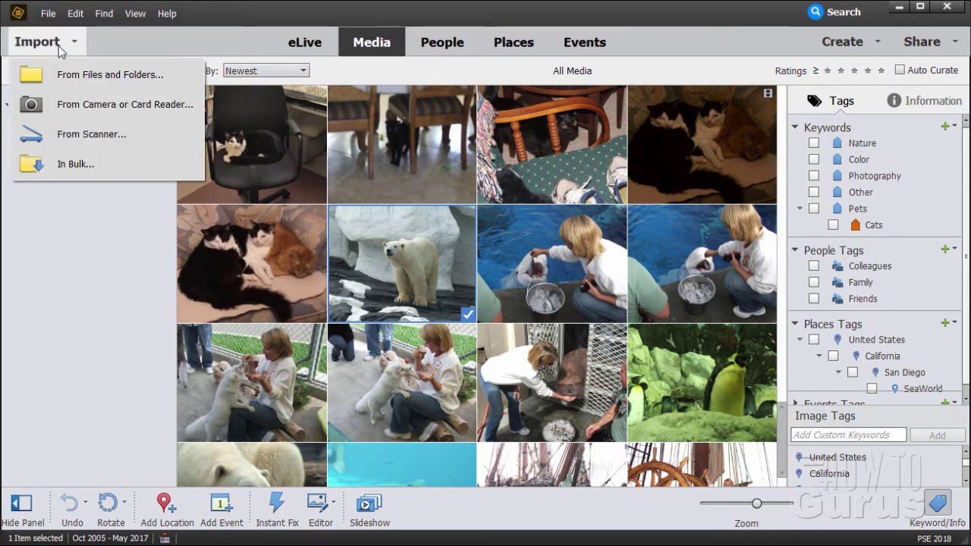
pyautogui.click(83, 165)
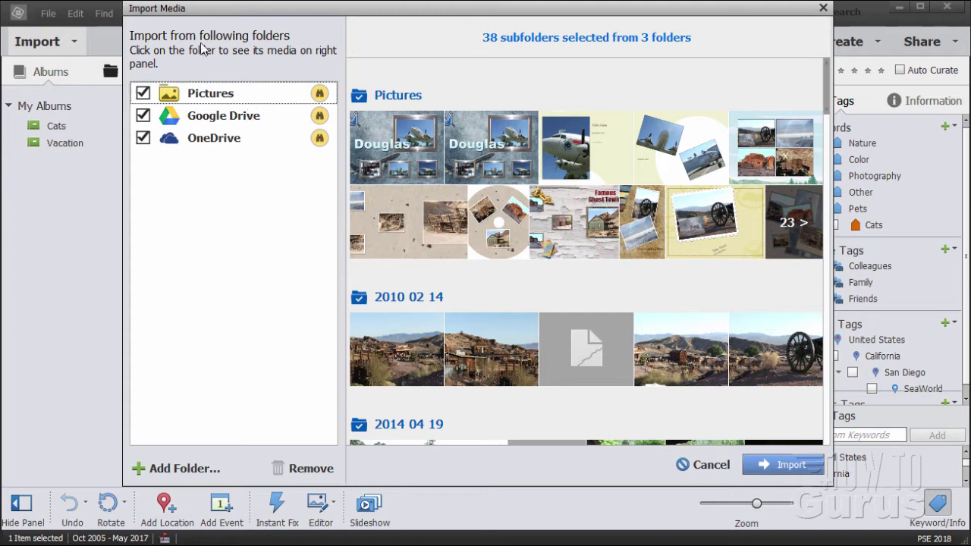
pyautogui.click(823, 8)
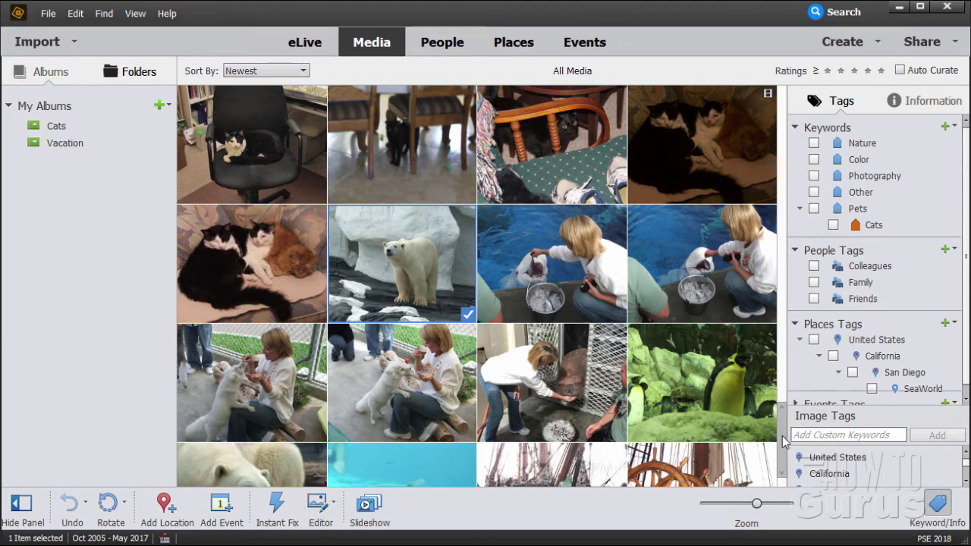
# Select the cat-on-black-chair photo together with the dark deer photo.
pyautogui.moveTo(785, 442); pyautogui.dragTo(762, 408)
pyautogui.scroll(3, 774, 385)
pyautogui.click(705, 388)
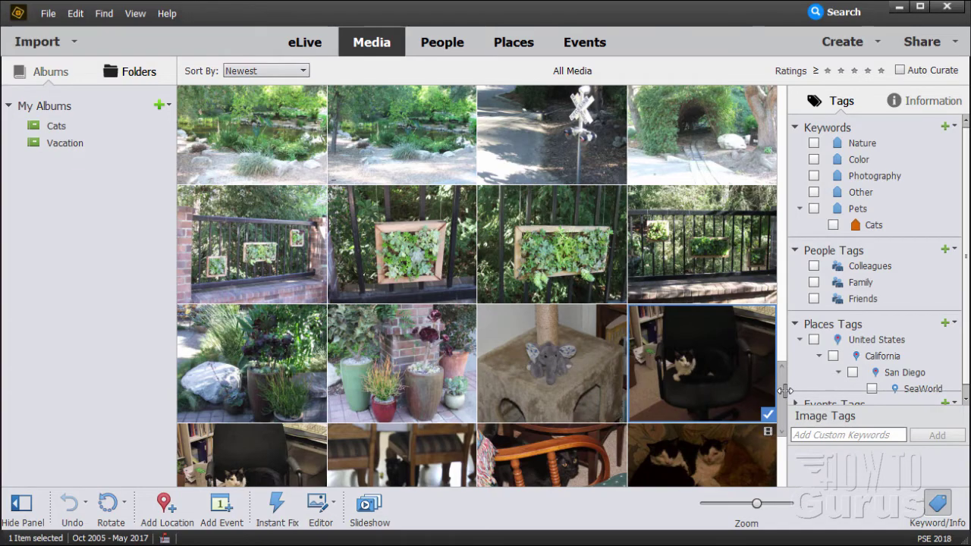
pyautogui.moveTo(786, 394); pyautogui.dragTo(727, 287)
pyautogui.keyDown('ctrl'); pyautogui.click(539, 330); pyautogui.keyUp('ctrl')
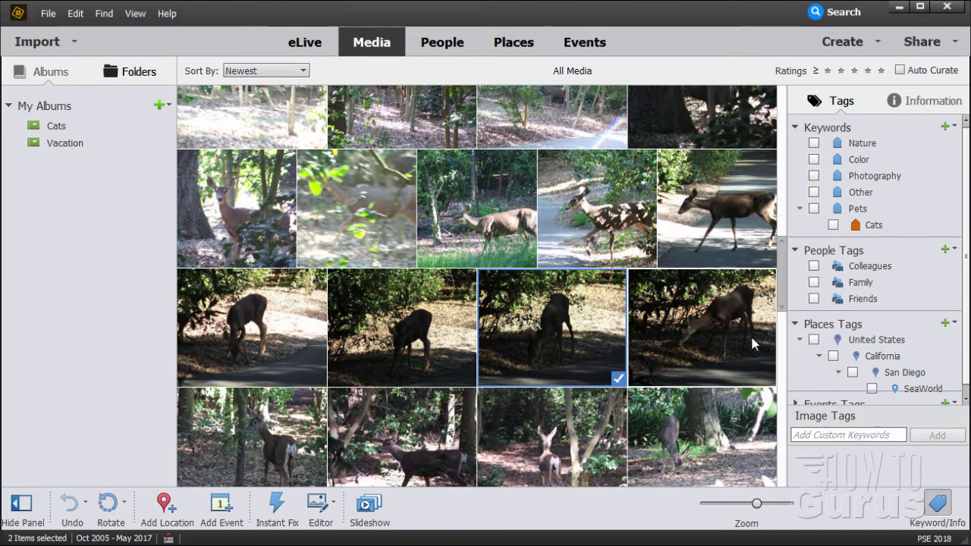
pyautogui.moveTo(787, 290); pyautogui.dragTo(788, 410)
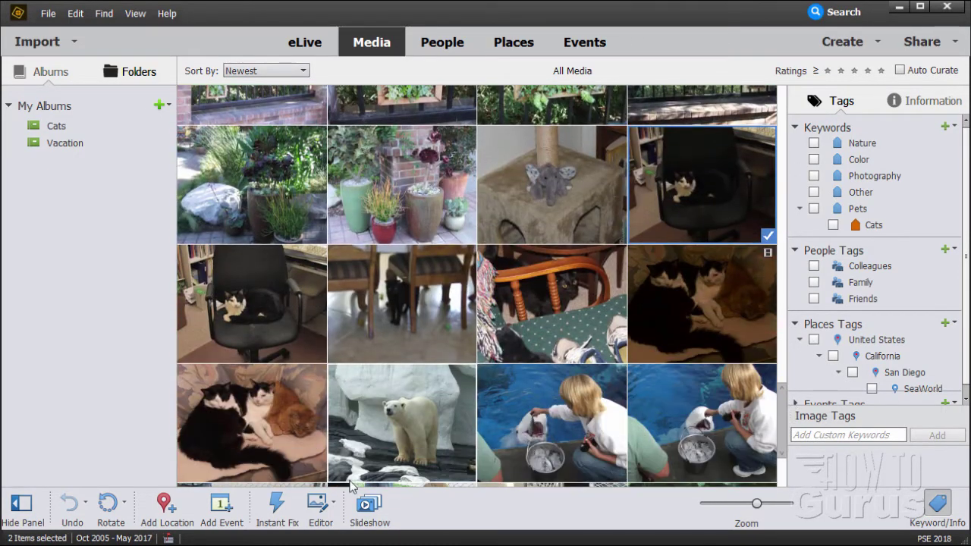
# Open the deer and cat photos in Instant Fix and drag the Light slider up to brighten them.
pyautogui.click(275, 508)
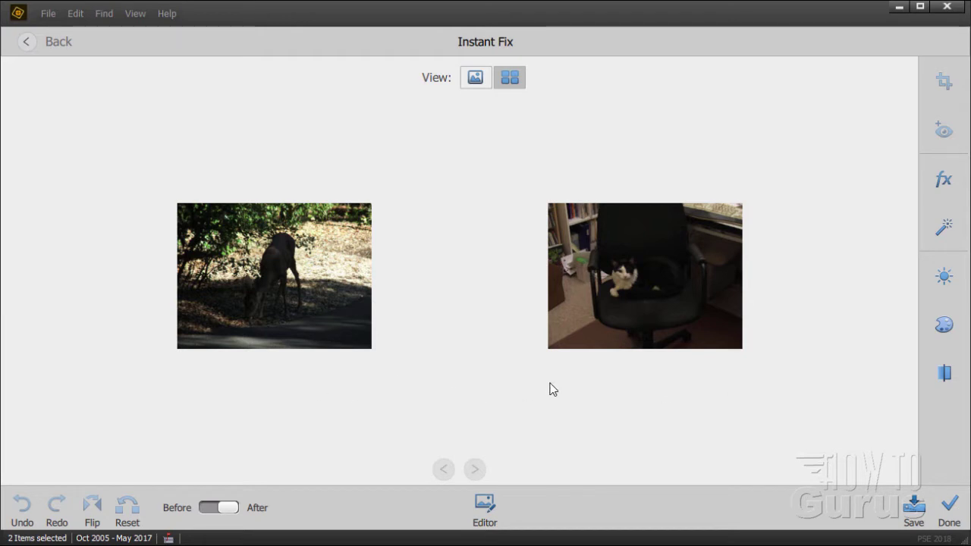
pyautogui.click(946, 278)
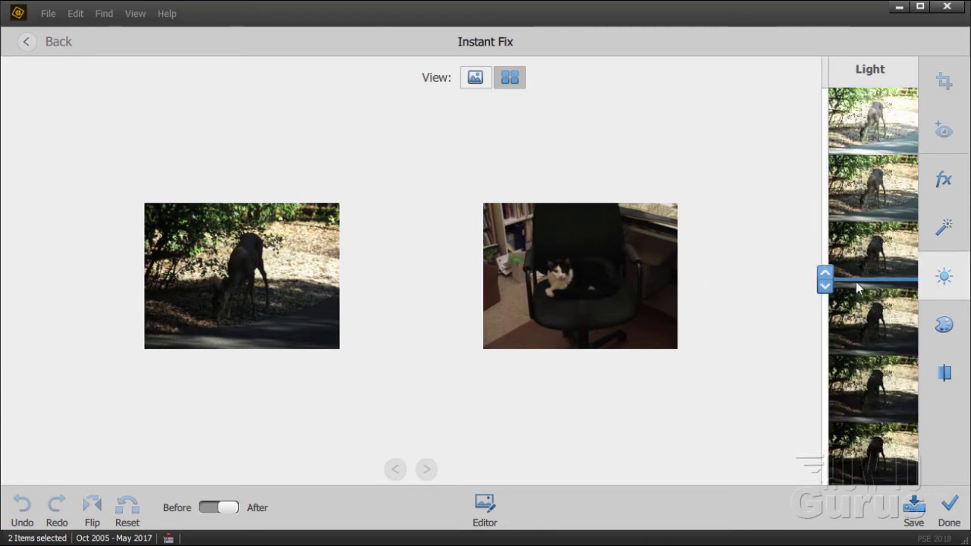
pyautogui.moveTo(832, 282); pyautogui.dragTo(826, 176)
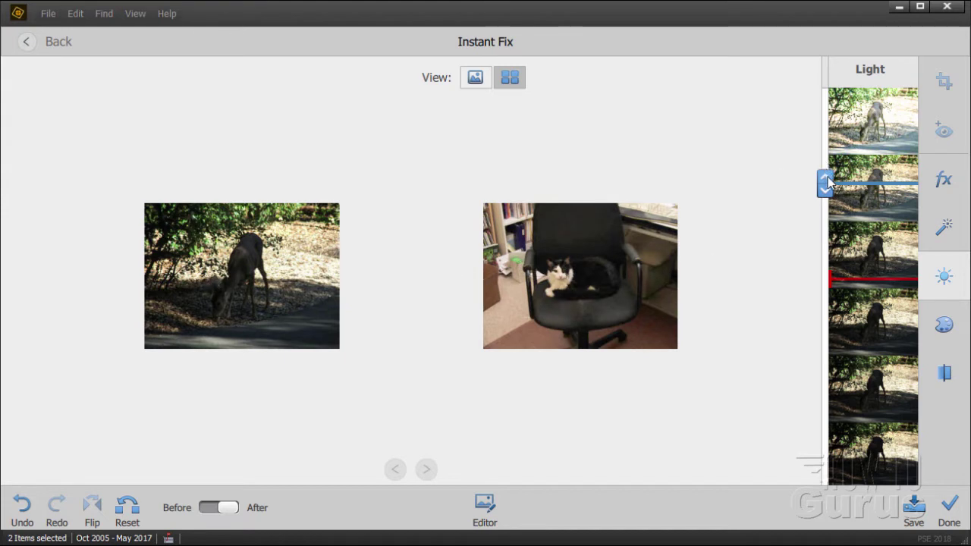
pyautogui.moveTo(827, 183); pyautogui.dragTo(820, 159)
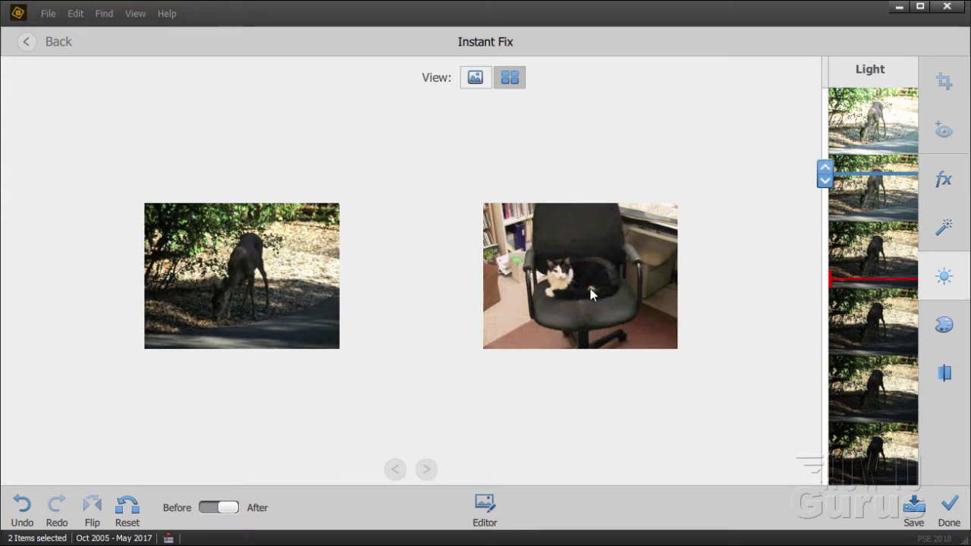
# Try the Antique Light and Caramel effects, then apply Woods to both photos.
pyautogui.click(946, 183)
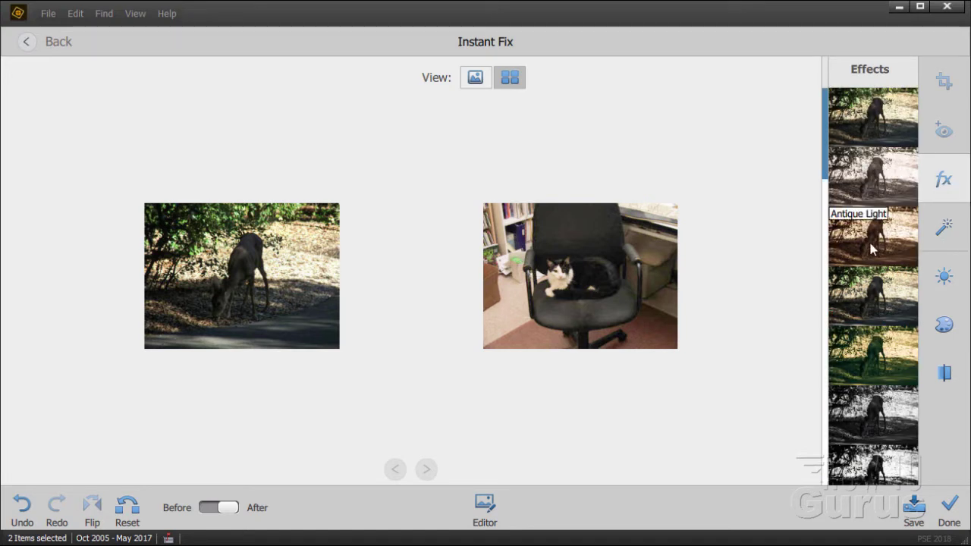
pyautogui.click(869, 239)
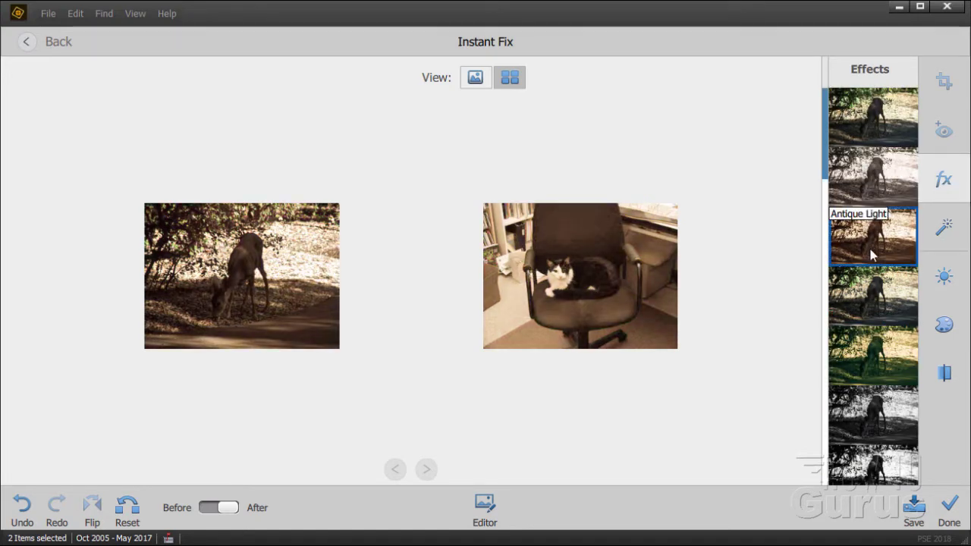
pyautogui.click(880, 358)
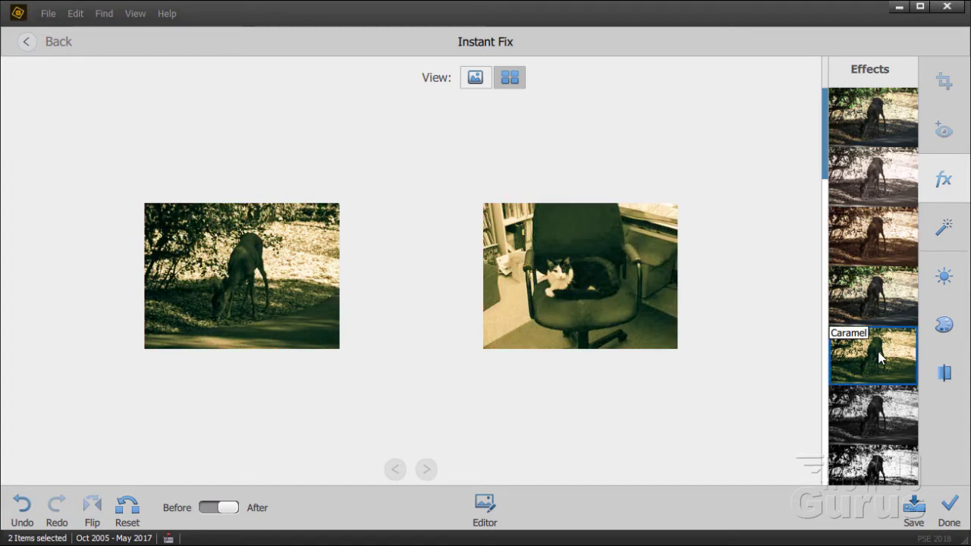
pyautogui.scroll(-6, 877, 421)
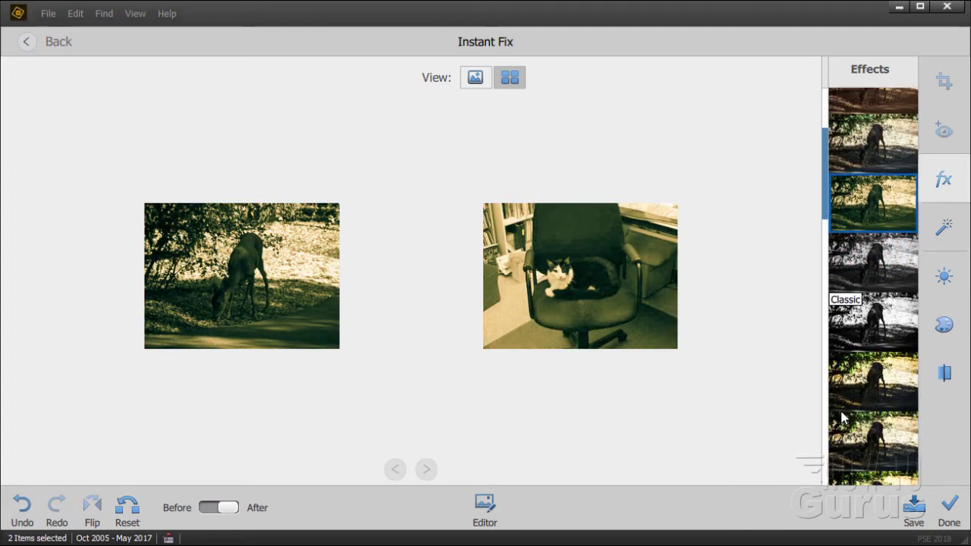
pyautogui.scroll(-10, 844, 309)
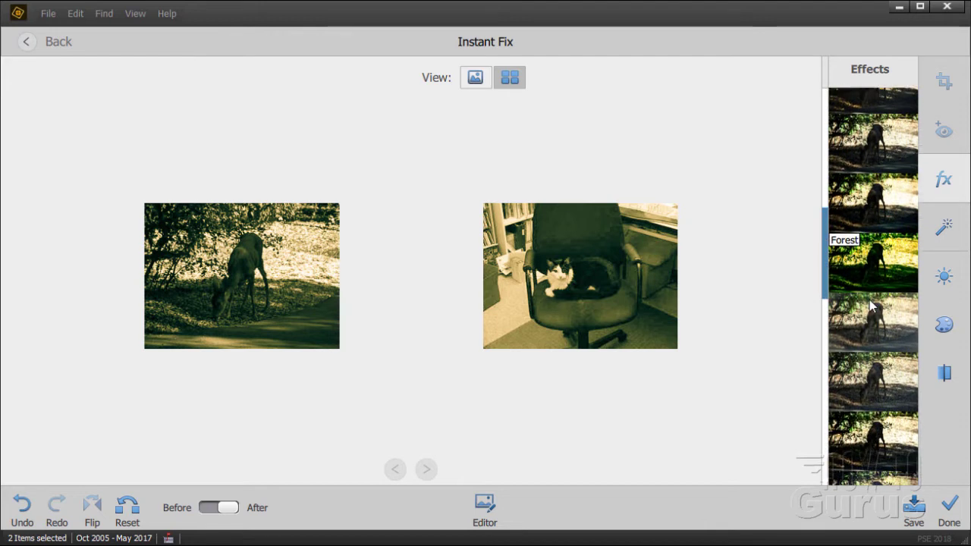
pyautogui.scroll(-10, 871, 306)
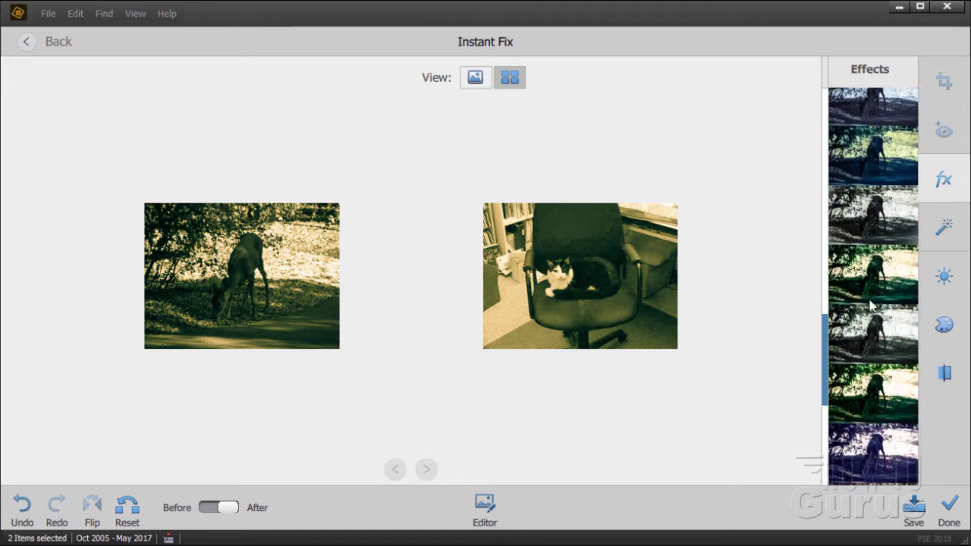
pyautogui.scroll(-3, 870, 305)
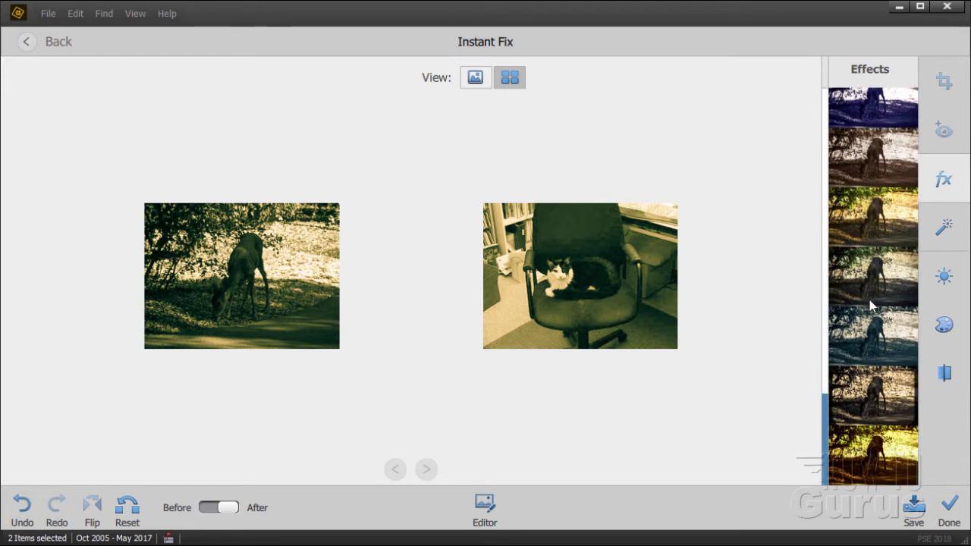
pyautogui.scroll(-5, 870, 300)
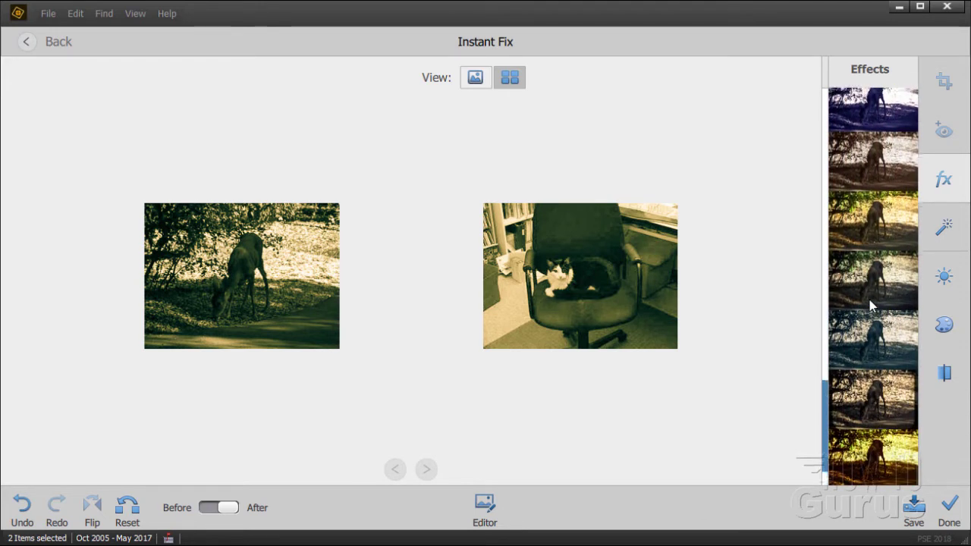
pyautogui.click(862, 402)
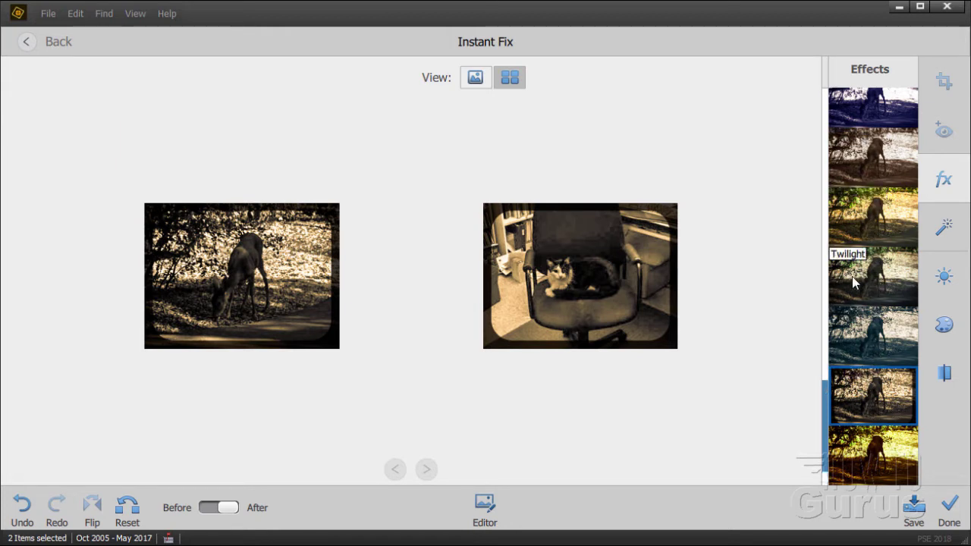
# Close the Effects panel and toggle Before/After to compare with the originals.
pyautogui.scroll(5, 852, 277)
pyautogui.scroll(3, 852, 282)
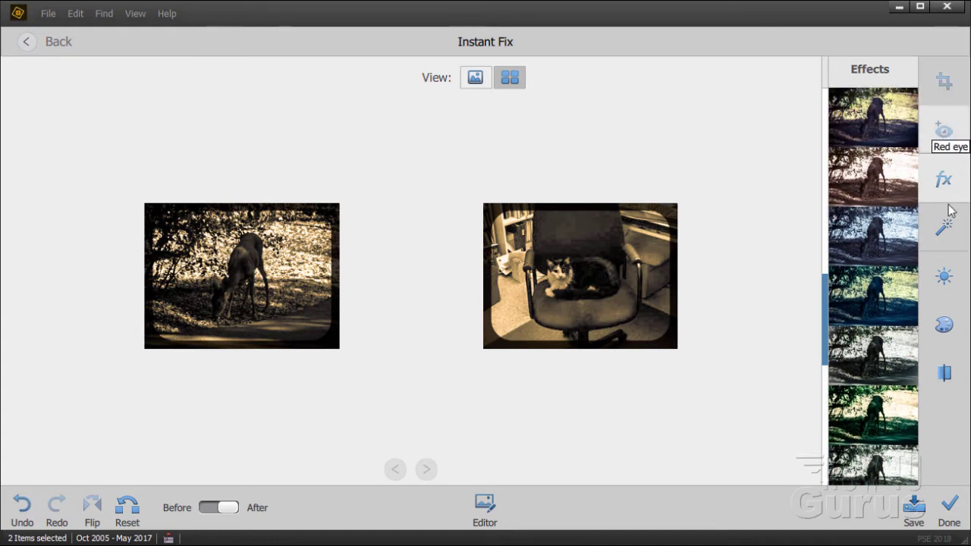
pyautogui.click(945, 229)
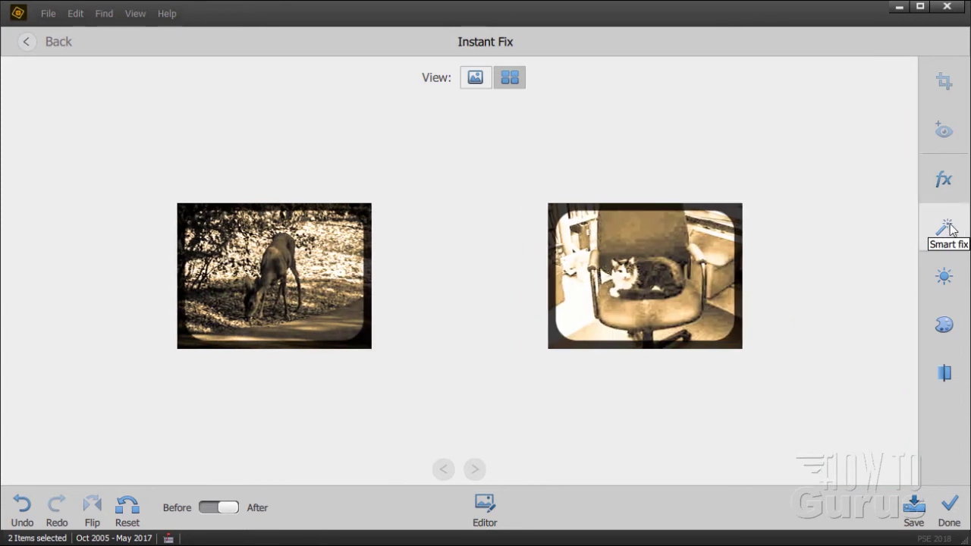
pyautogui.click(216, 508)
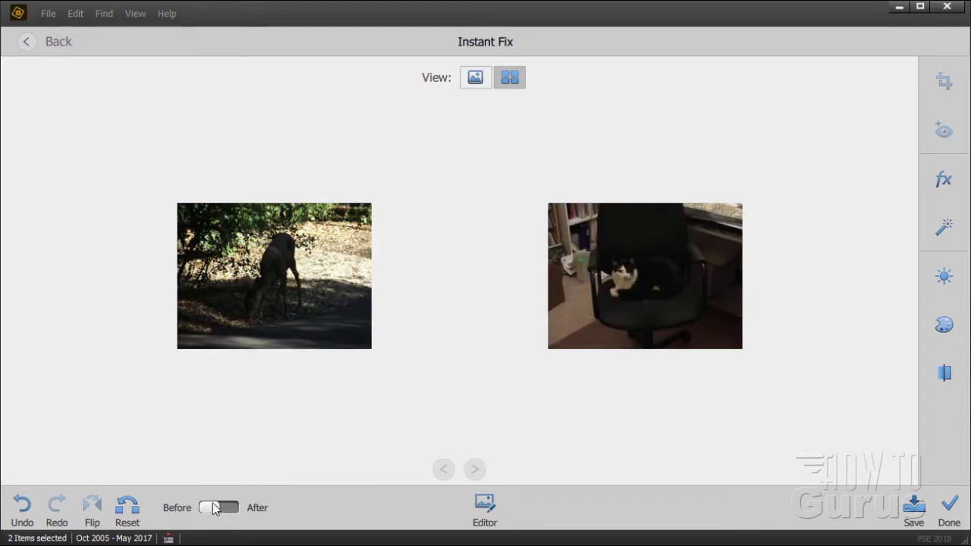
pyautogui.click(236, 508)
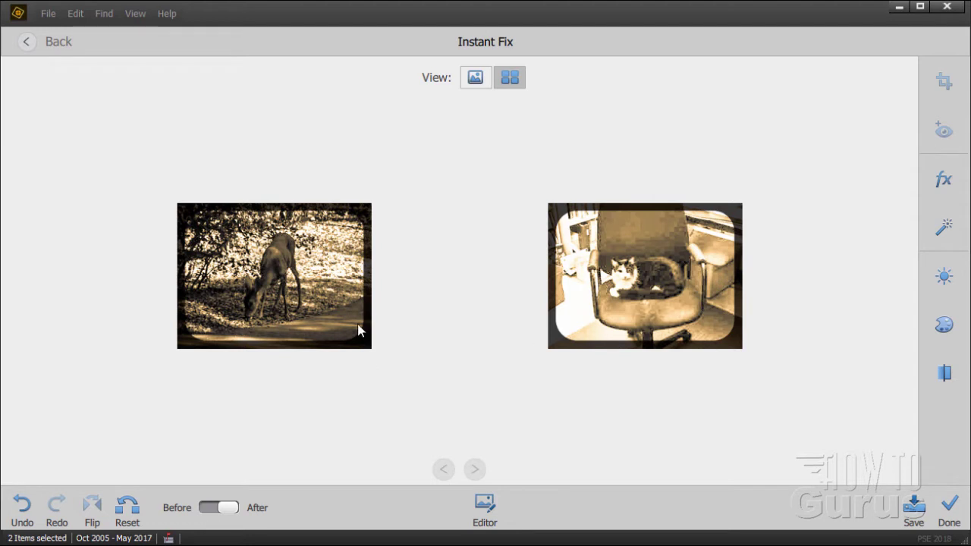
# Undo the last edit, reset both photos to their originals, and show the Clarity adjustments.
pyautogui.click(23, 508)
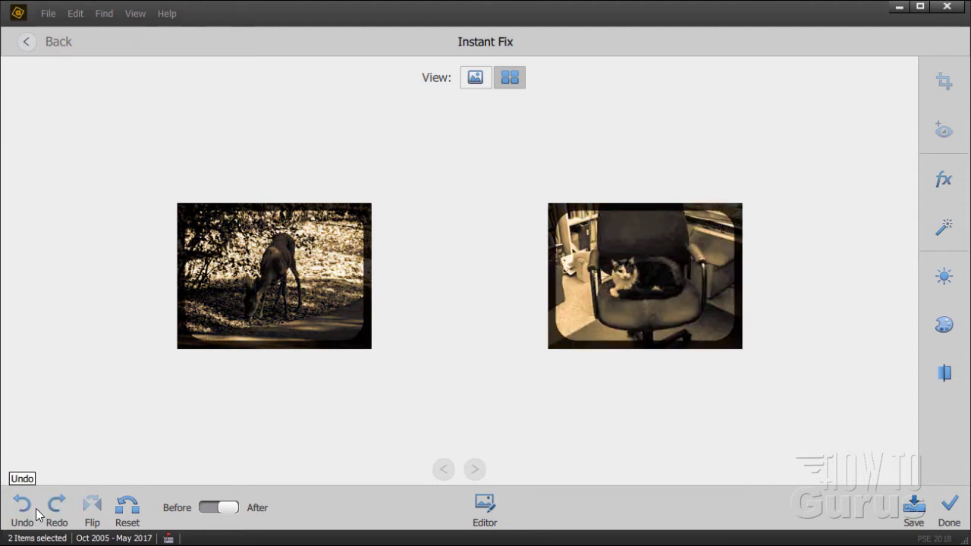
pyautogui.click(132, 514)
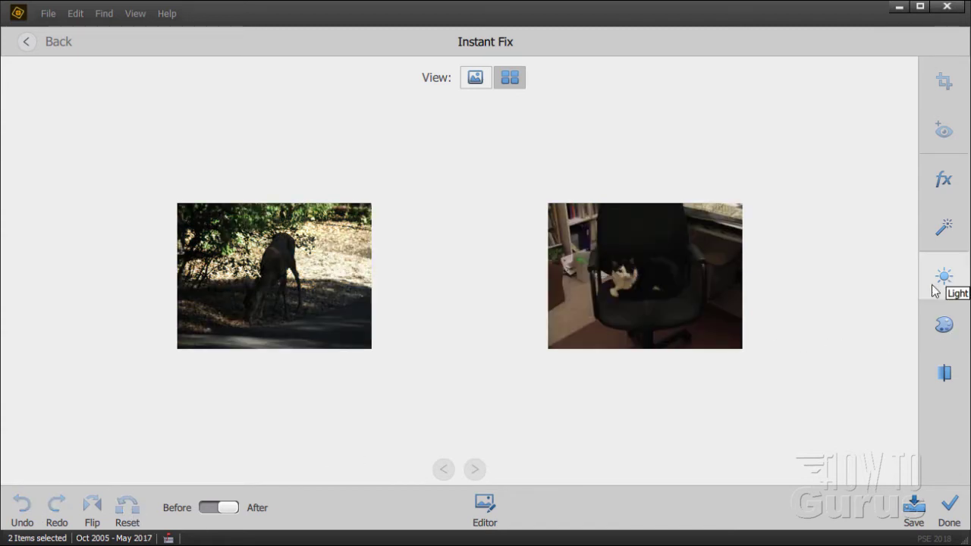
pyautogui.click(943, 373)
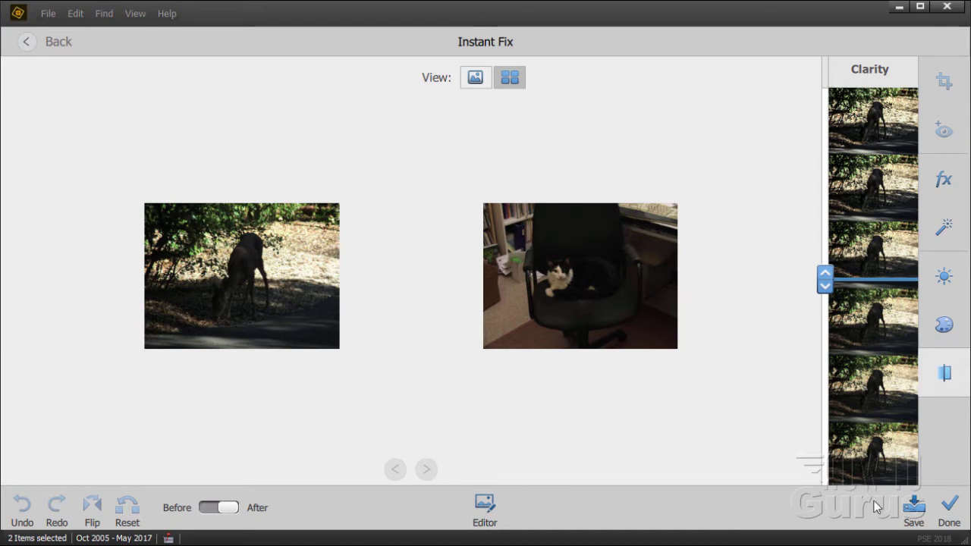
# Finish Instant Fix with Done and scroll the All Media grid.
pyautogui.click(949, 507)
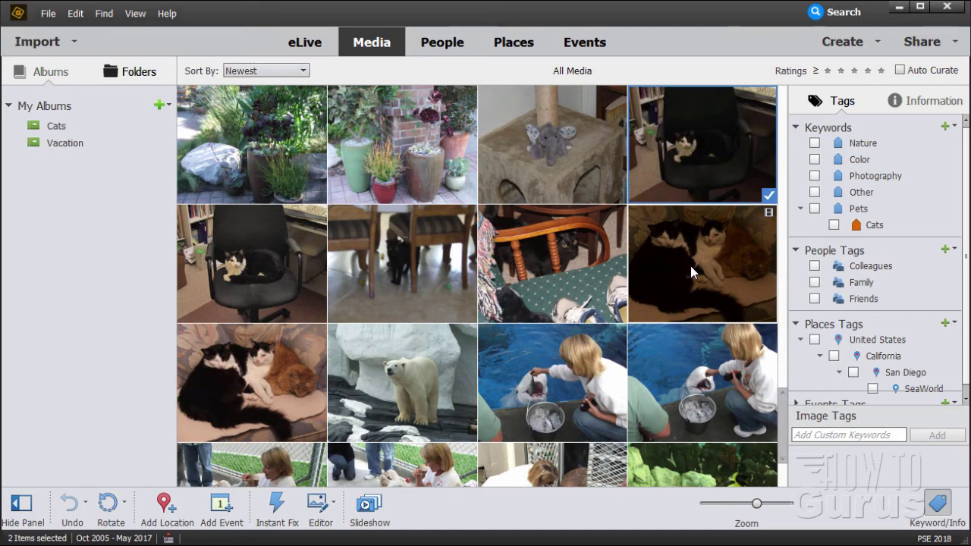
pyautogui.scroll(3, 690, 265)
pyautogui.scroll(-2, 691, 265)
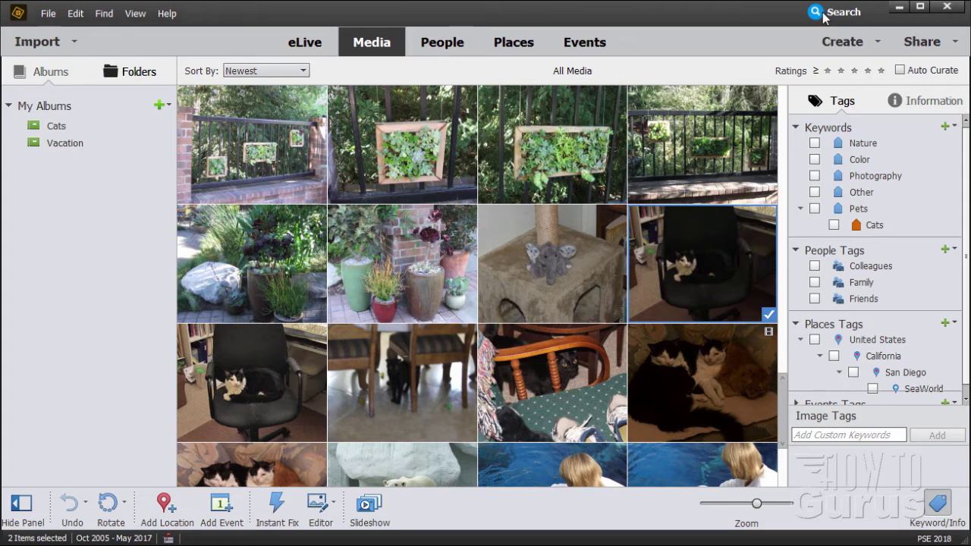
# Open the Search view and list its Smart Tags, such as animal (63), nature (53), cat (20).
pyautogui.click(825, 15)
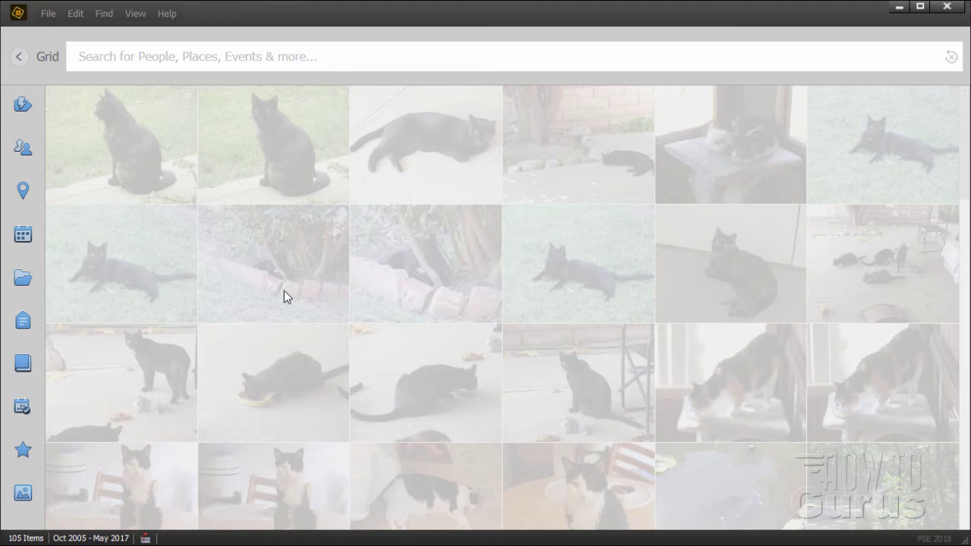
pyautogui.click(24, 106)
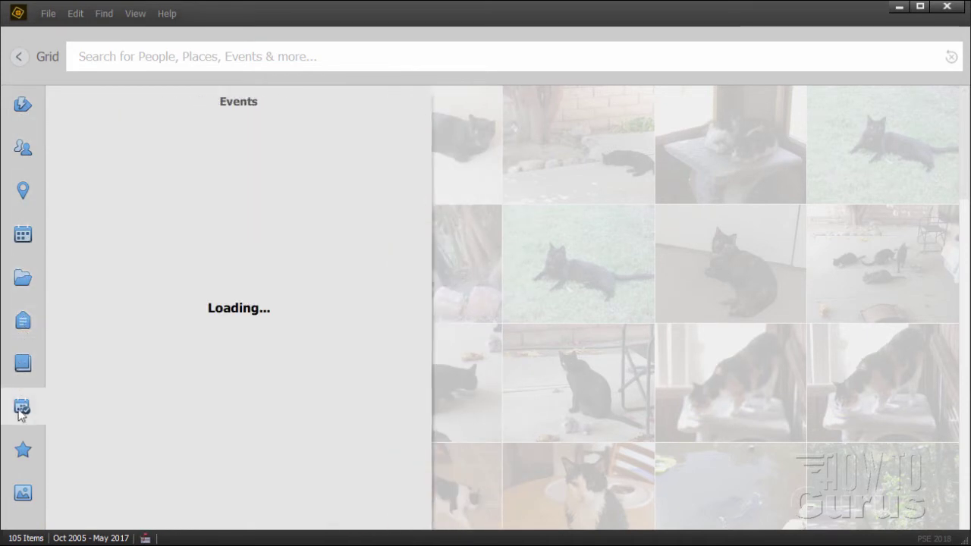
pyautogui.moveTo(28, 105)
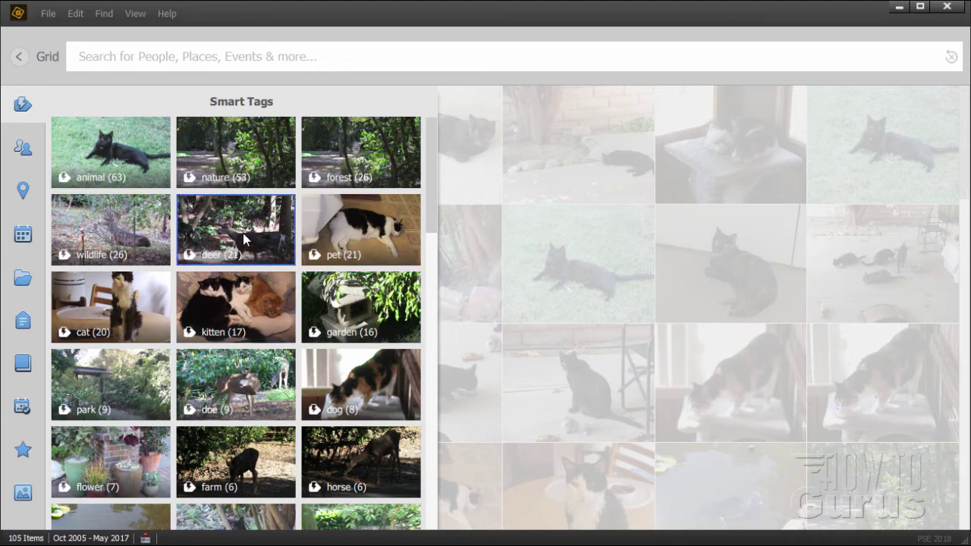
pyautogui.scroll(-3, 243, 240)
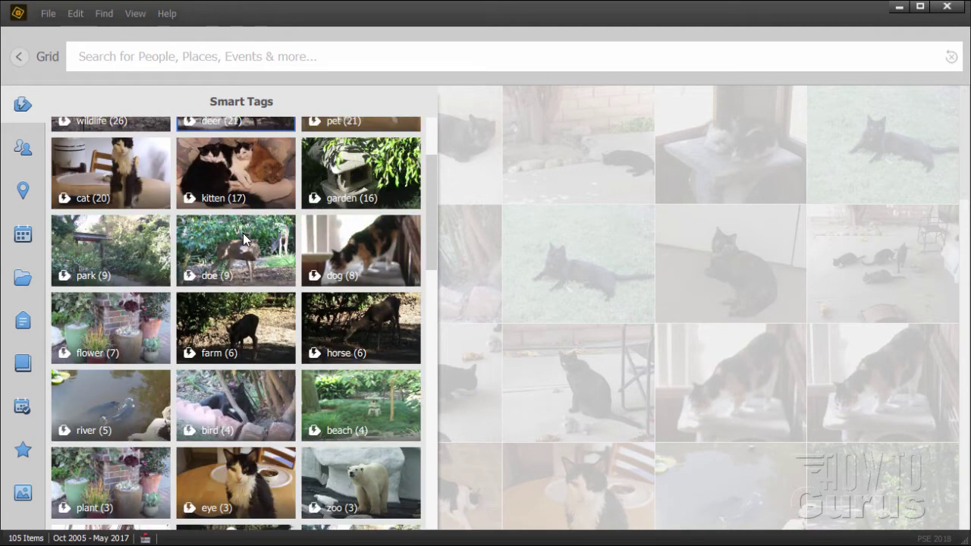
pyautogui.click(355, 277)
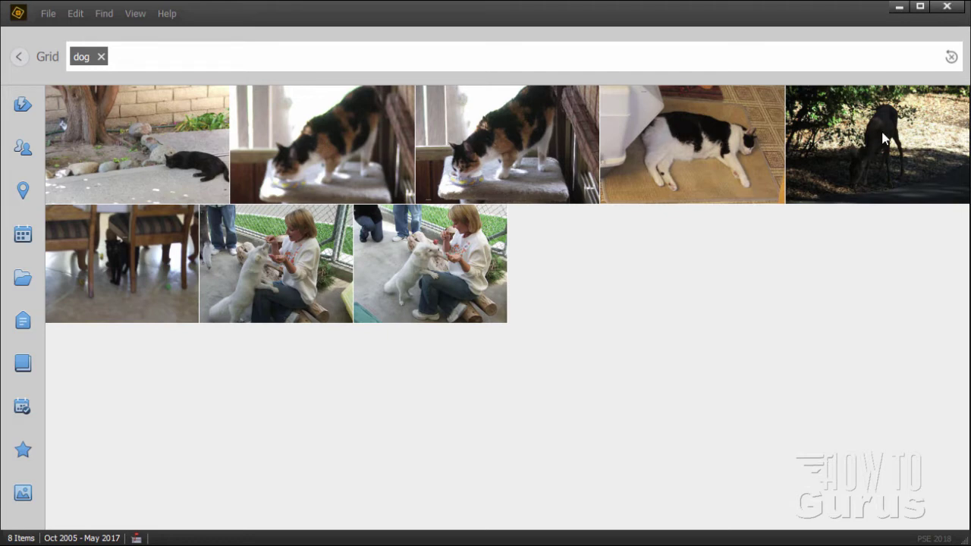
pyautogui.click(101, 57)
pyautogui.click(25, 106)
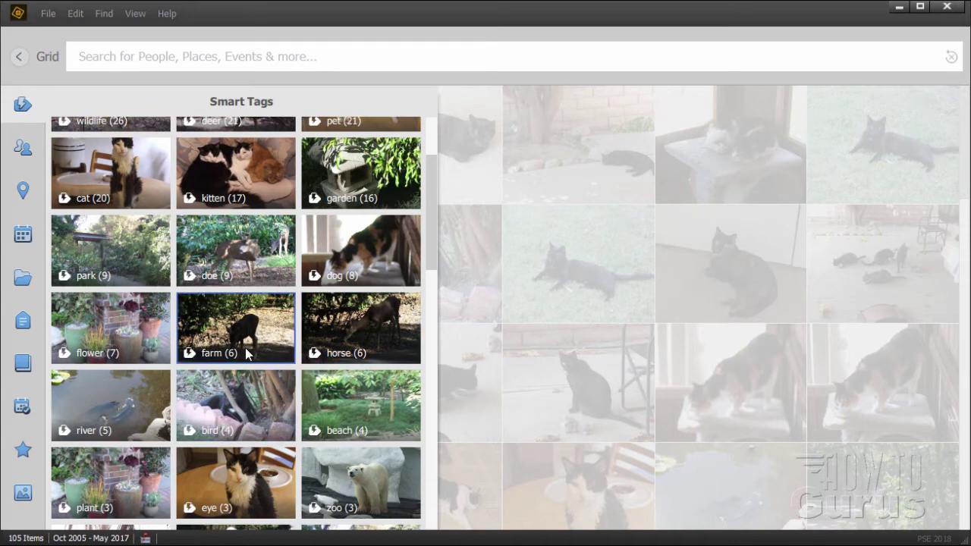
pyautogui.scroll(-1, 432, 254)
pyautogui.moveTo(432, 258); pyautogui.dragTo(433, 303)
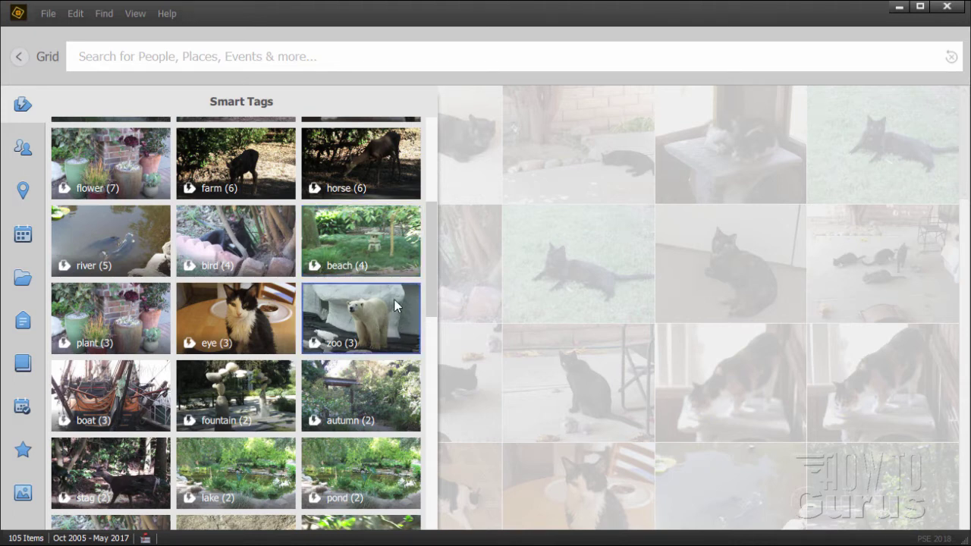
pyautogui.moveTo(433, 279); pyautogui.dragTo(430, 300)
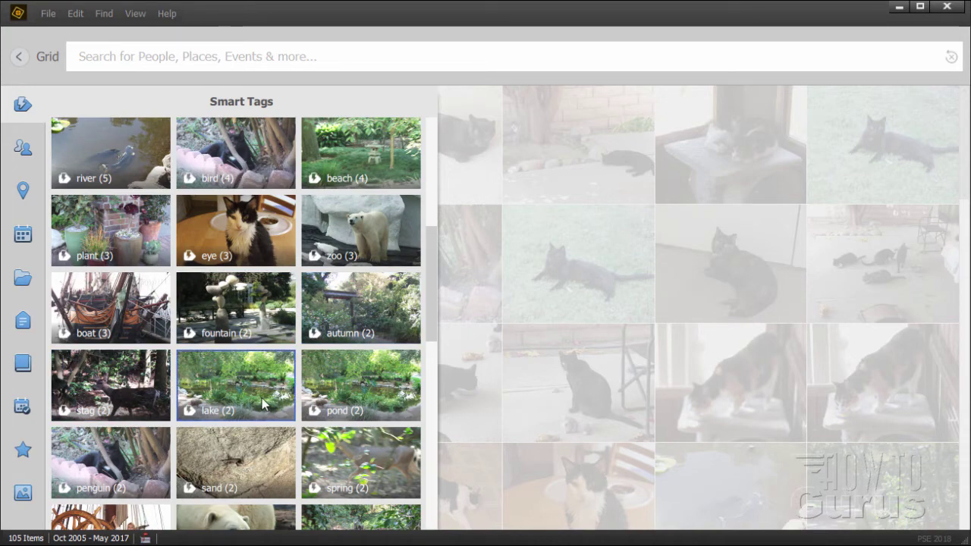
pyautogui.moveTo(428, 328); pyautogui.dragTo(432, 393)
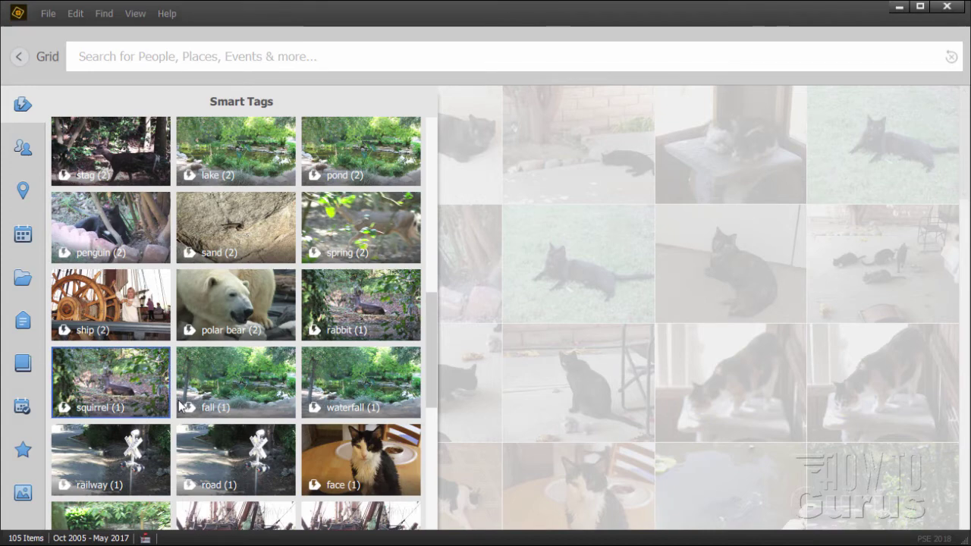
pyautogui.moveTo(432, 313); pyautogui.dragTo(430, 398)
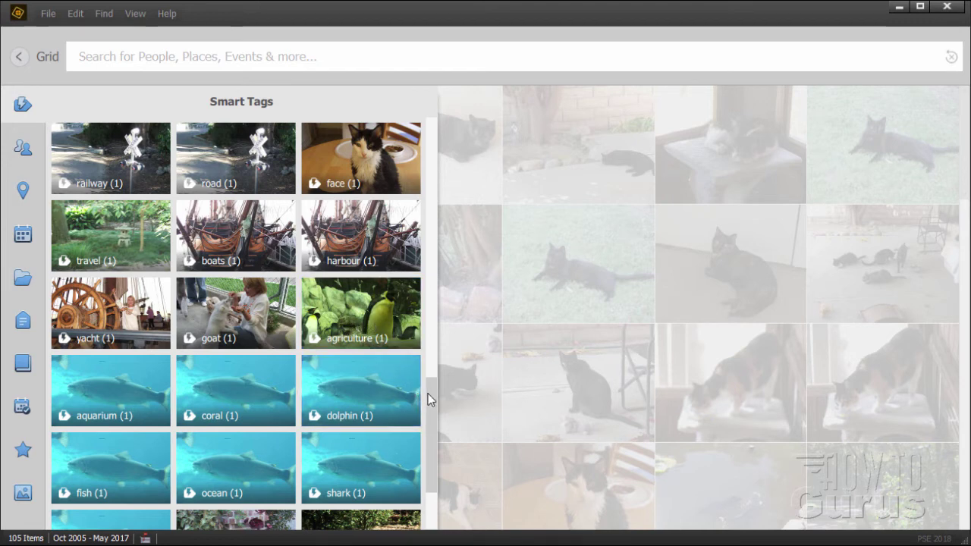
pyautogui.moveTo(429, 397); pyautogui.dragTo(430, 444)
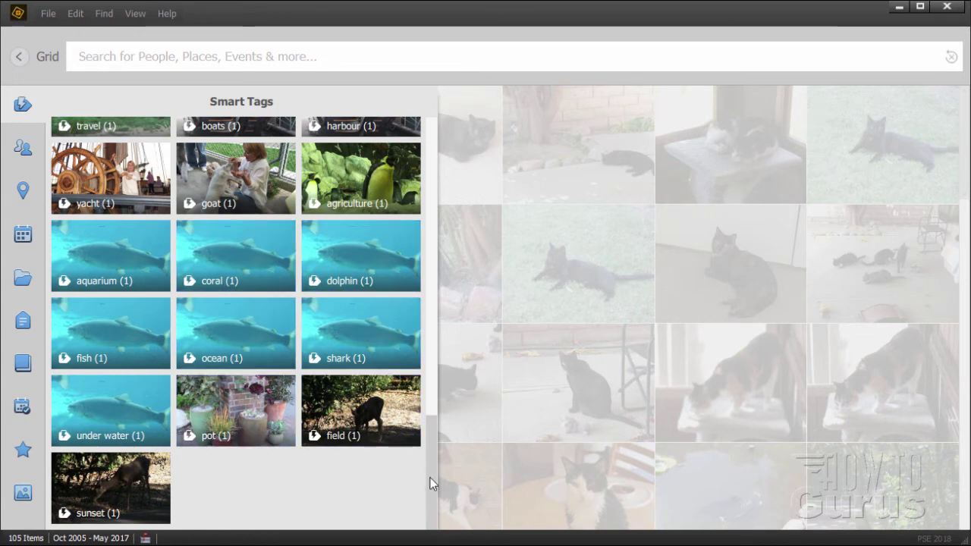
pyautogui.moveTo(430, 472); pyautogui.dragTo(435, 162)
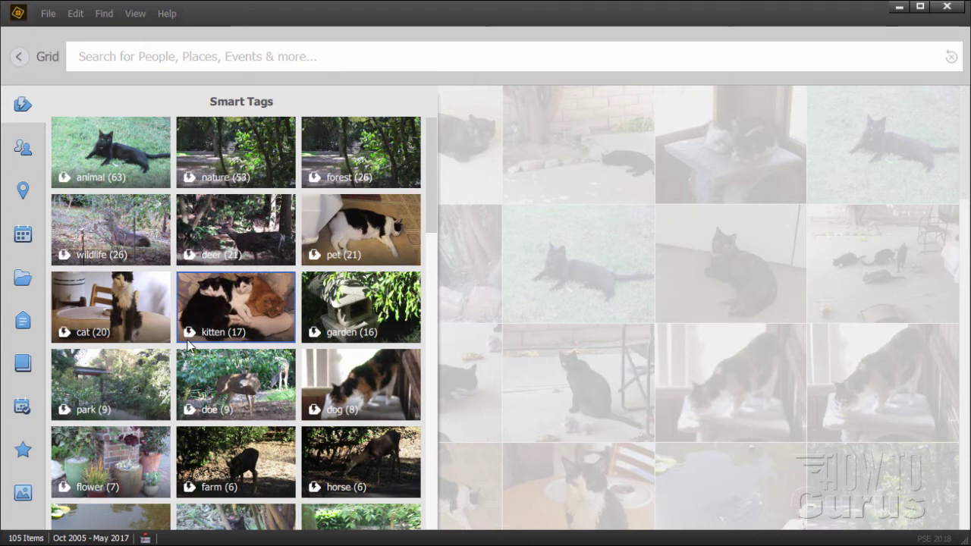
# Browse the People, Places and Date filter panels in the Search sidebar.
pyautogui.click(21, 148)
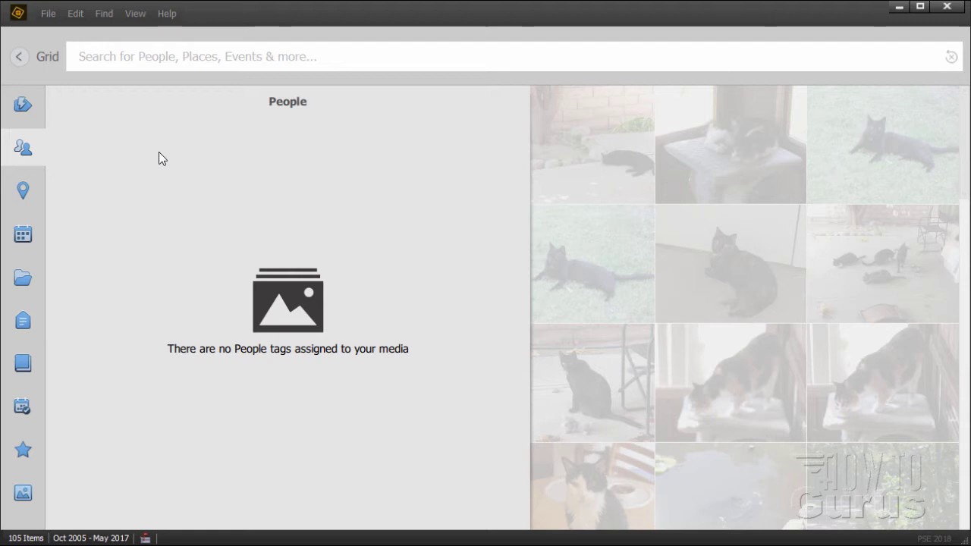
pyautogui.click(318, 98)
pyautogui.click(22, 148)
pyautogui.click(23, 193)
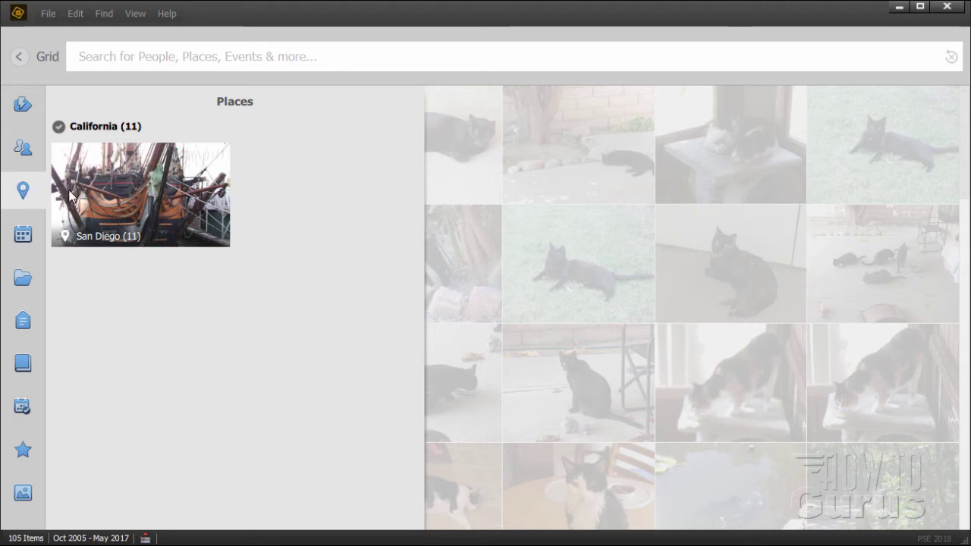
pyautogui.click(25, 235)
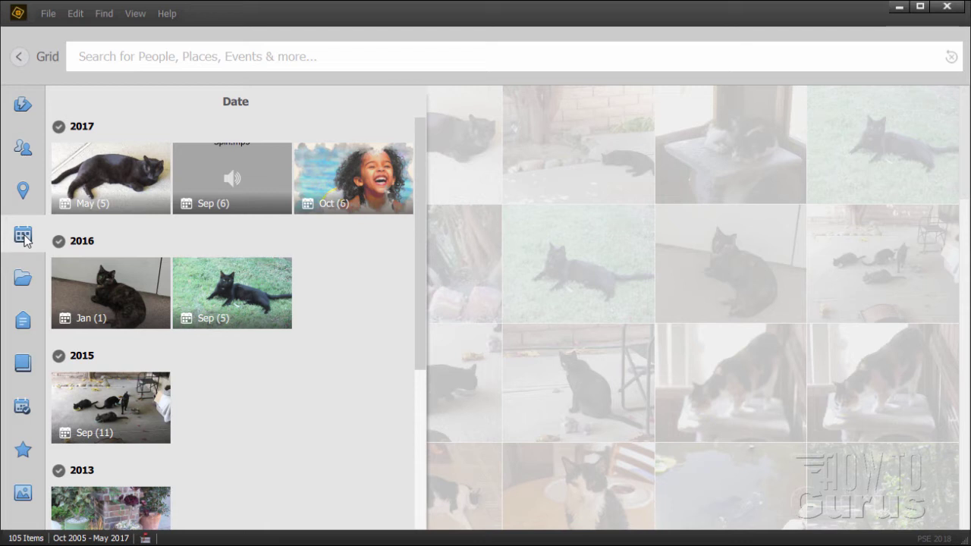
# Browse the Folders, Keywords, Albums and Events filter panels, ending on Events.
pyautogui.click(23, 280)
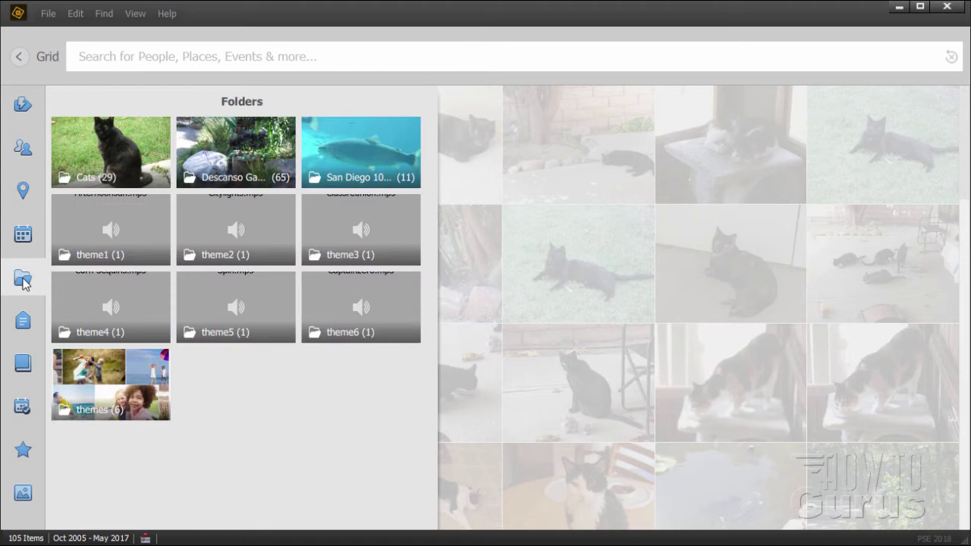
pyautogui.click(22, 322)
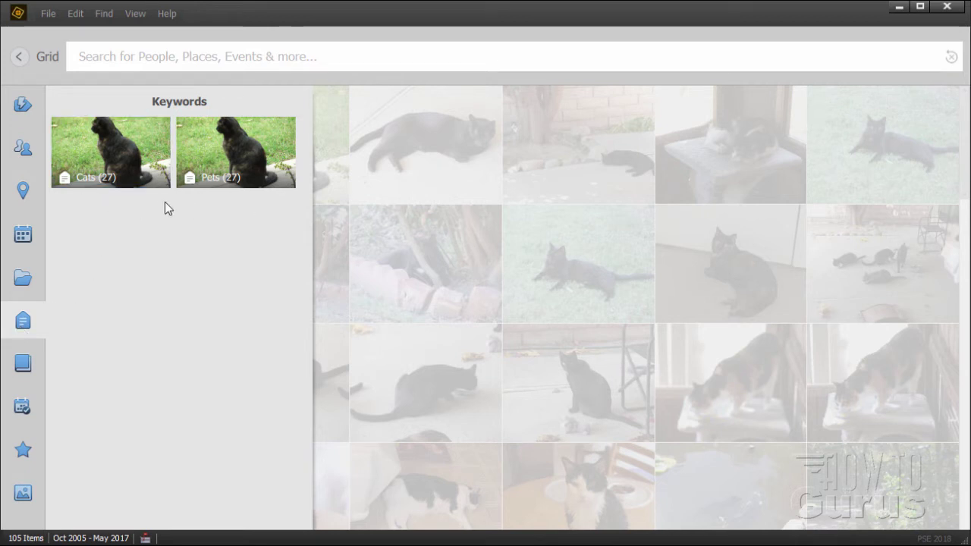
pyautogui.click(23, 364)
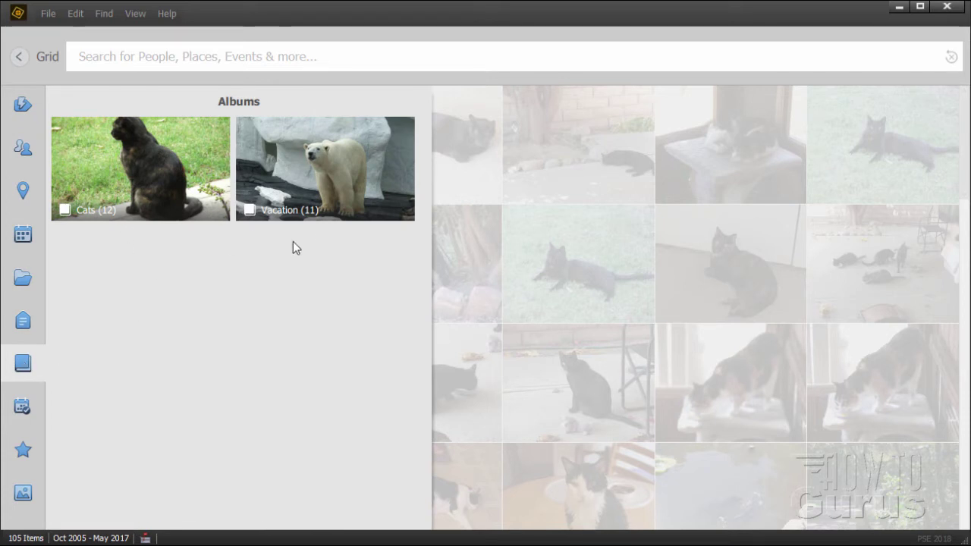
pyautogui.click(23, 405)
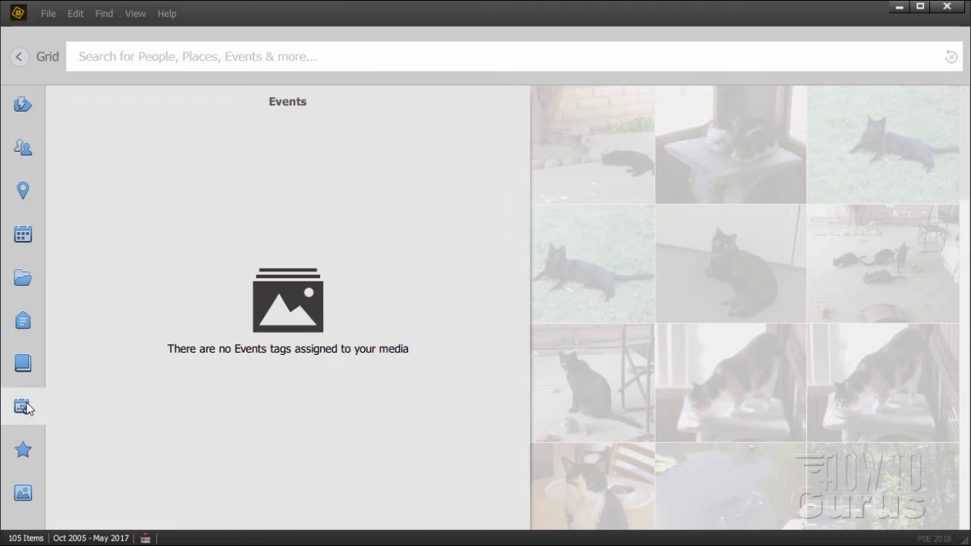
# Filter the search by the animal Smart Tag, the Sep 2016 date and the Cats keyword.
pyautogui.click(25, 458)
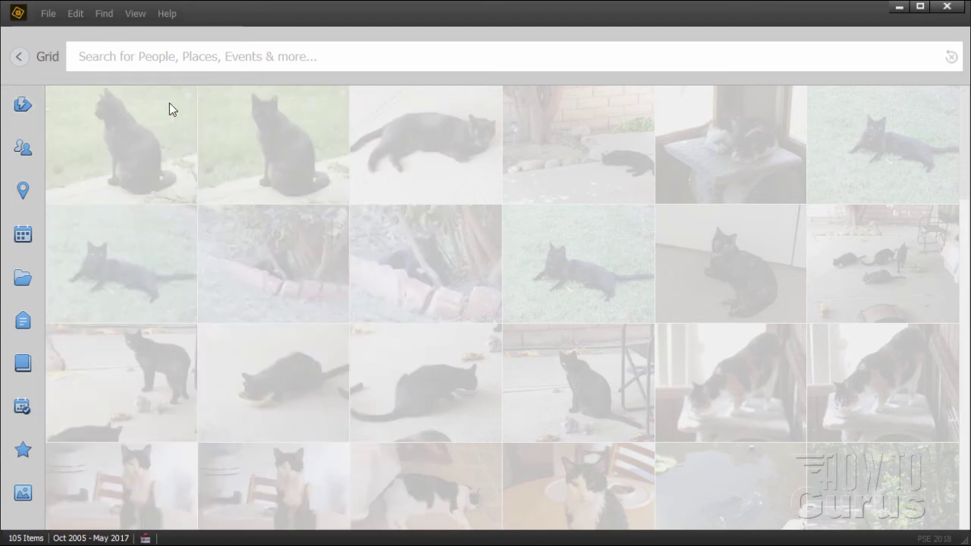
pyautogui.moveTo(21, 108)
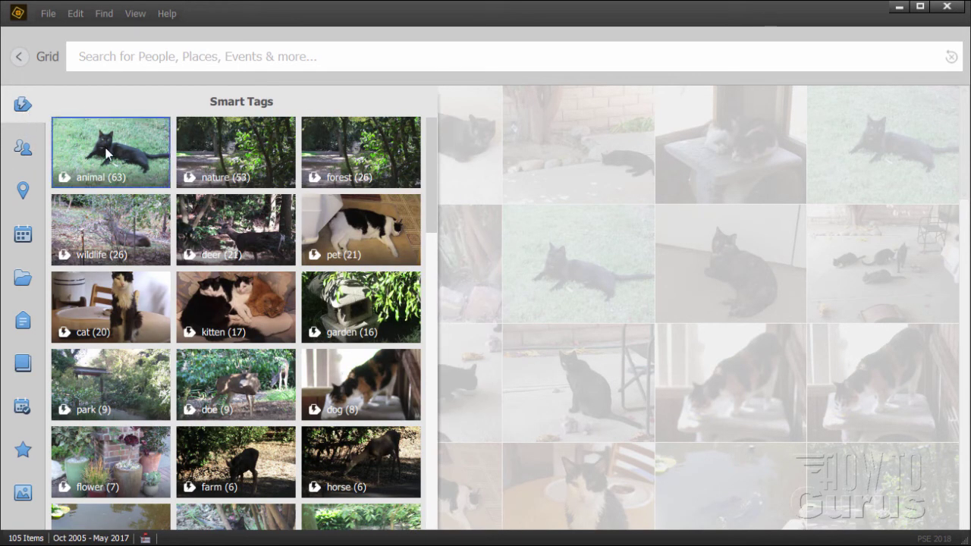
pyautogui.click(104, 144)
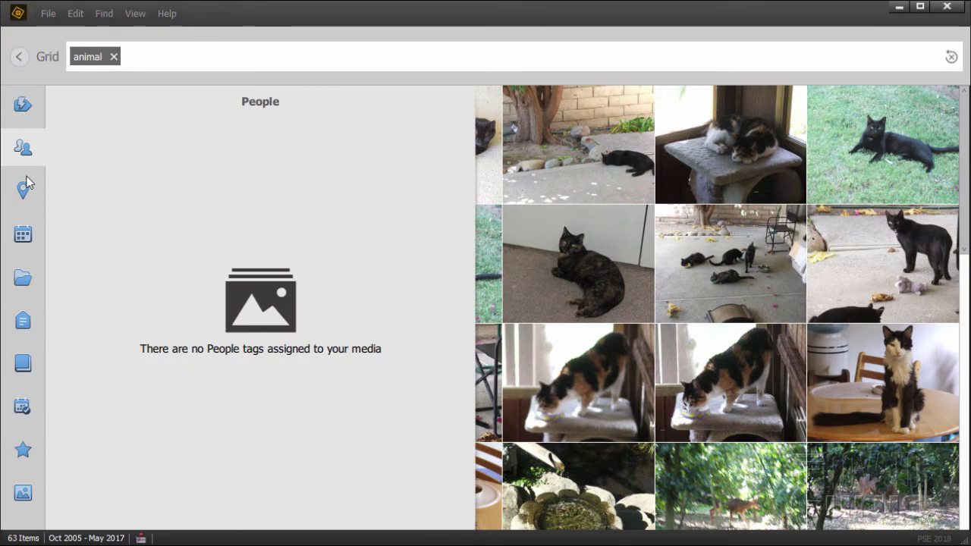
pyautogui.moveTo(22, 192)
pyautogui.moveTo(21, 238)
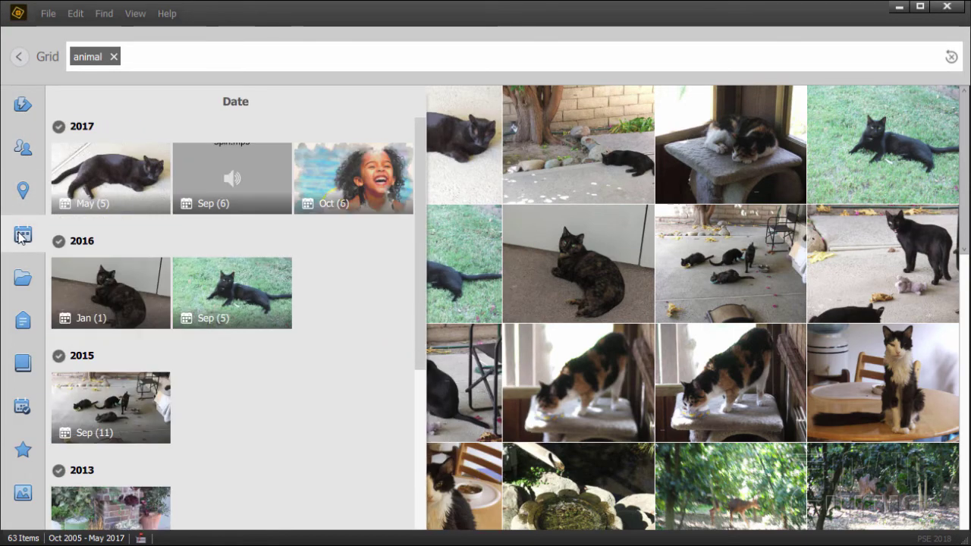
pyautogui.click(251, 308)
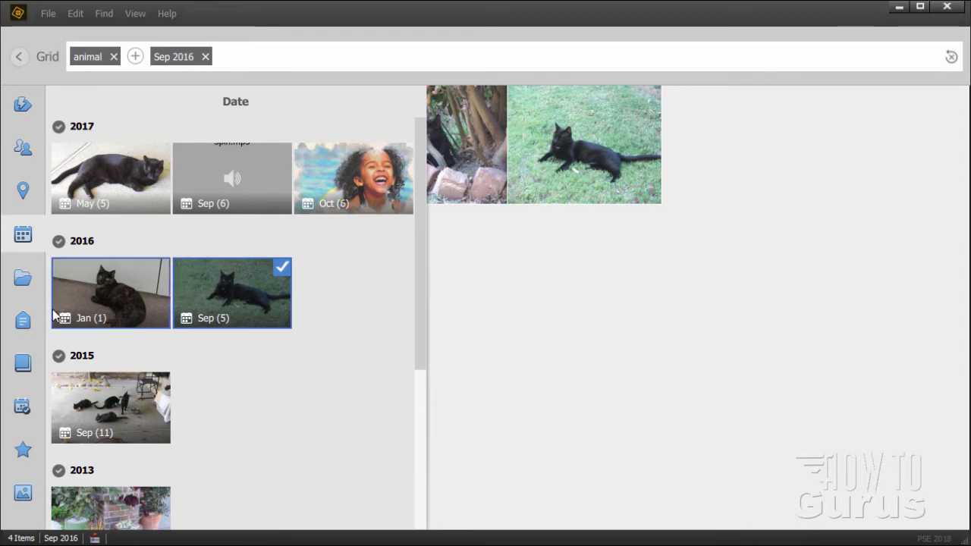
pyautogui.click(23, 284)
pyautogui.click(23, 320)
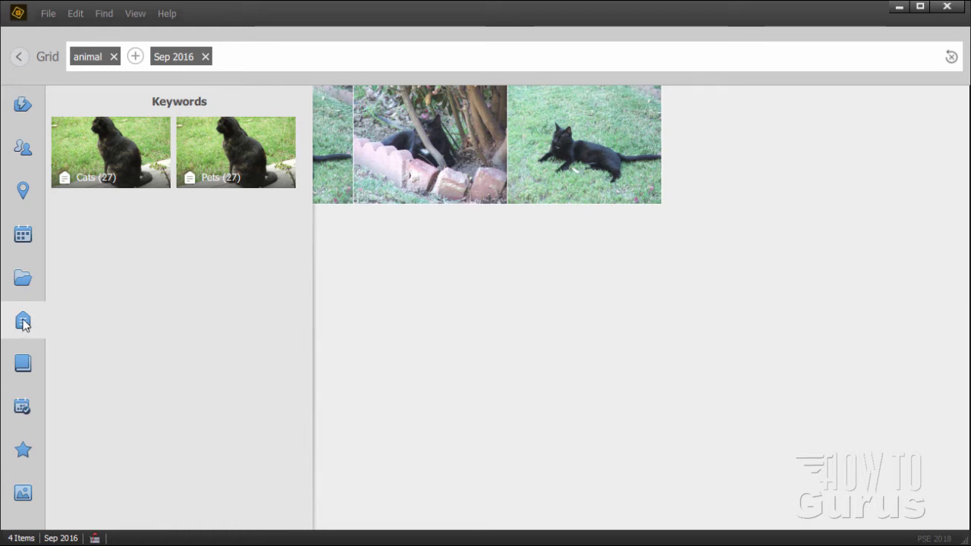
pyautogui.click(106, 167)
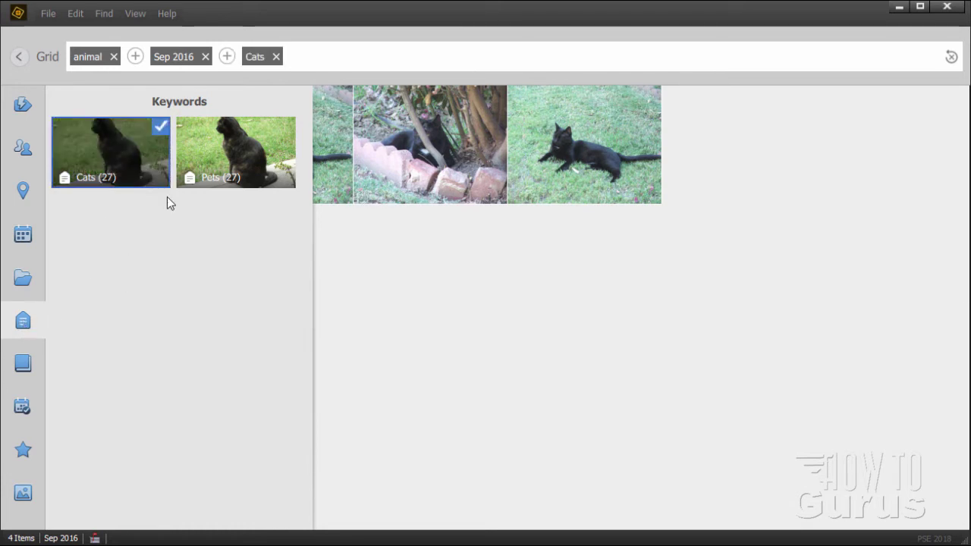
# Browse the Smart Tags, People, Places, Folders, Albums, Keywords and Date panels, then close the filter list.
pyautogui.click(25, 102)
pyautogui.click(22, 146)
pyautogui.click(23, 189)
pyautogui.click(23, 279)
pyautogui.click(23, 363)
pyautogui.click(27, 322)
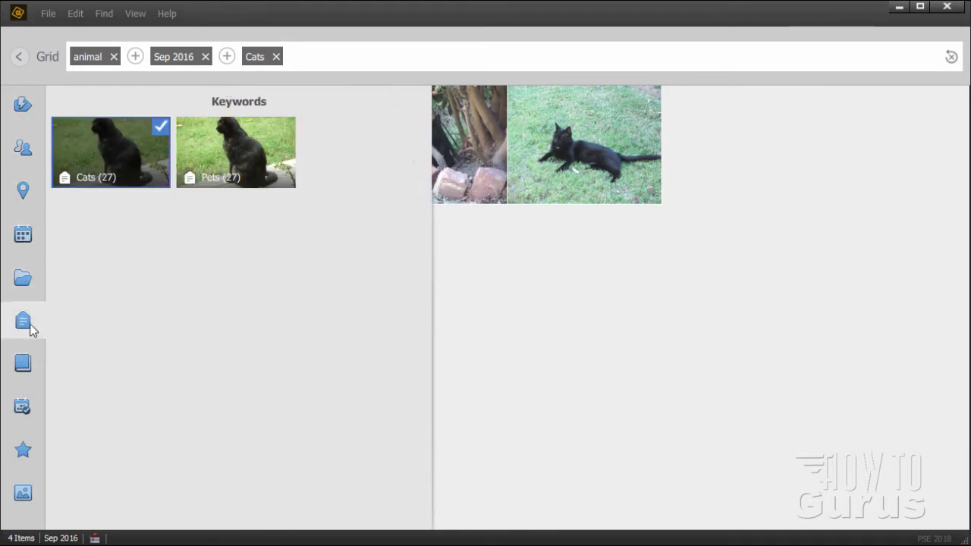
pyautogui.click(29, 295)
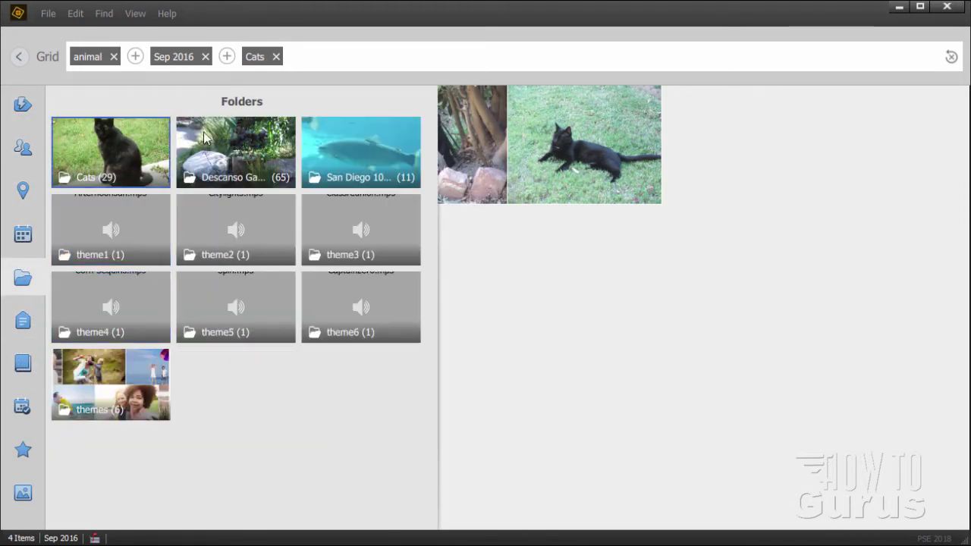
pyautogui.click(28, 239)
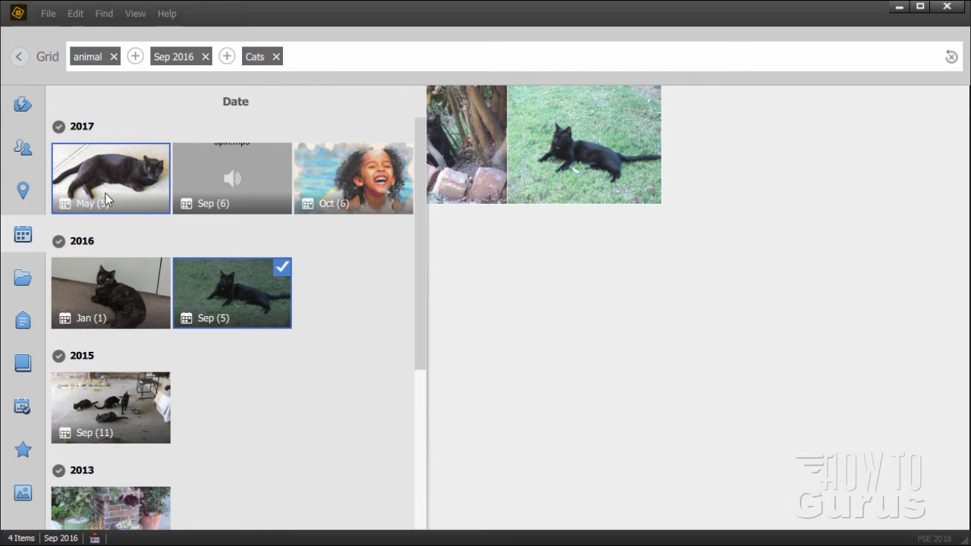
pyautogui.click(23, 192)
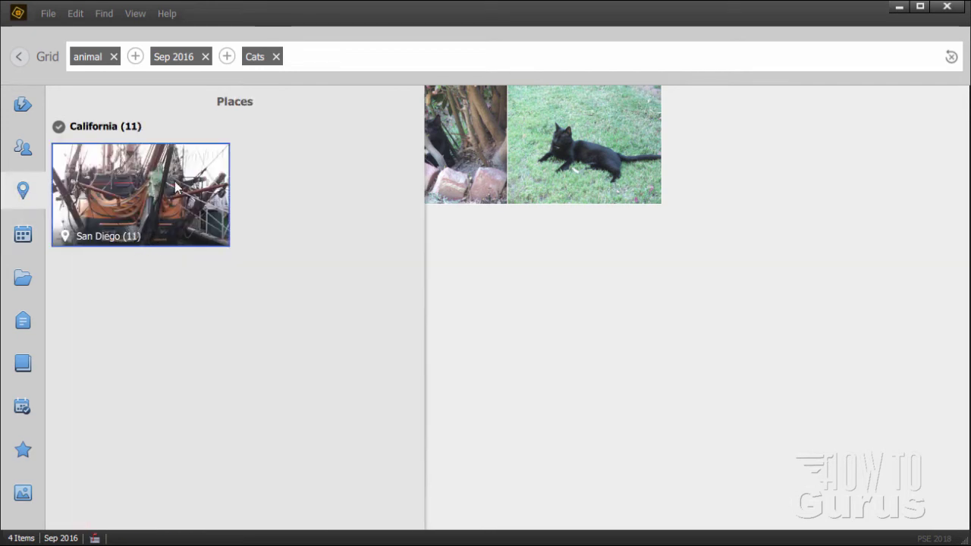
pyautogui.click(22, 106)
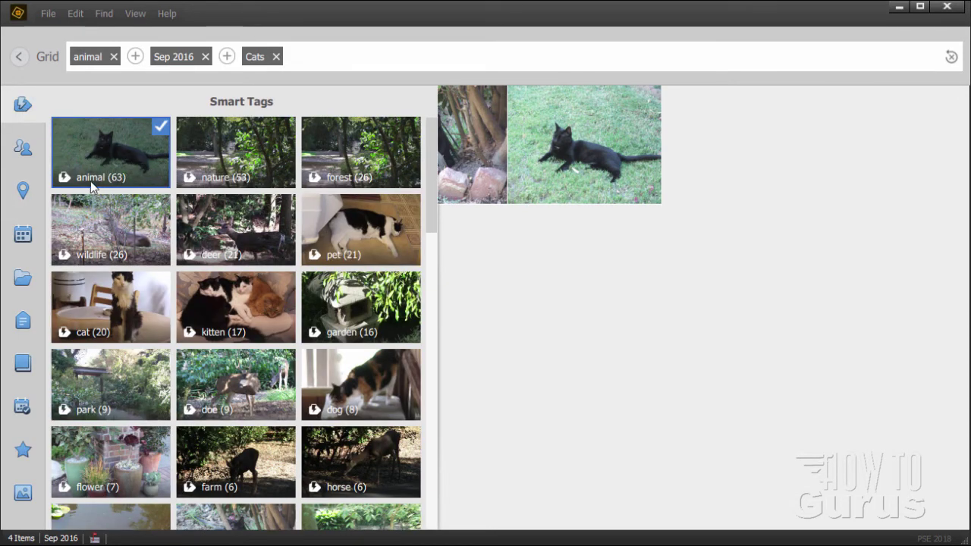
pyautogui.click(107, 60)
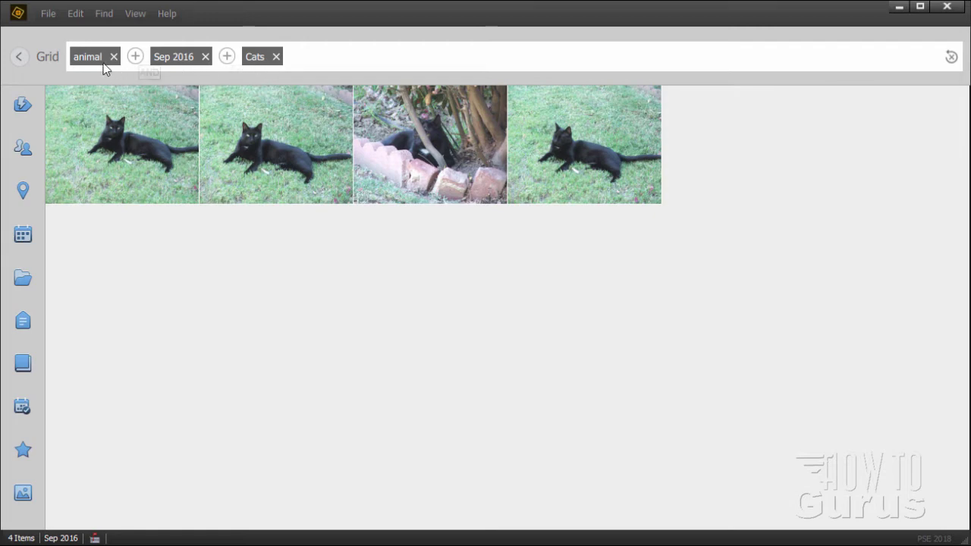
# Cycle through every filter category again, then remove the Sep 2016 date filter.
pyautogui.click(23, 190)
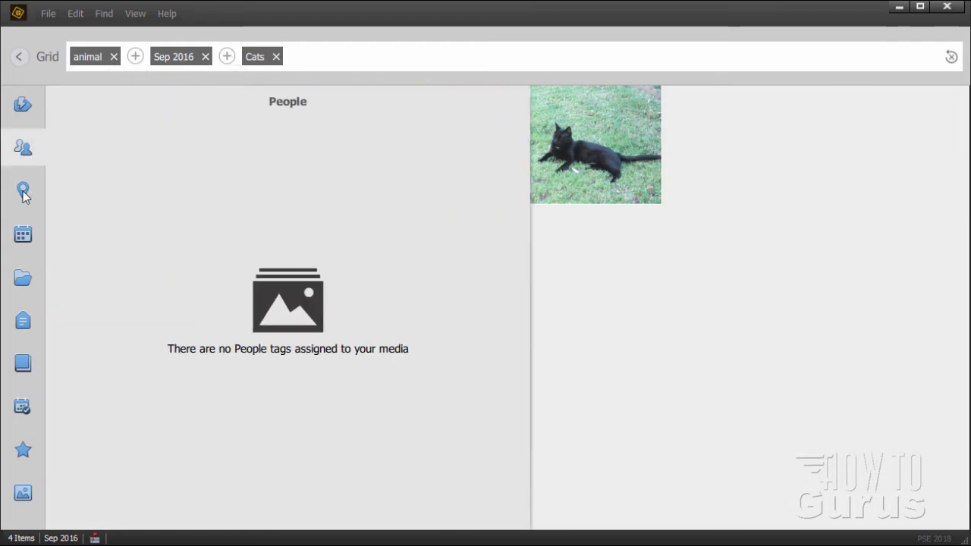
pyautogui.click(22, 234)
pyautogui.click(23, 278)
pyautogui.click(23, 321)
pyautogui.click(23, 363)
pyautogui.click(23, 407)
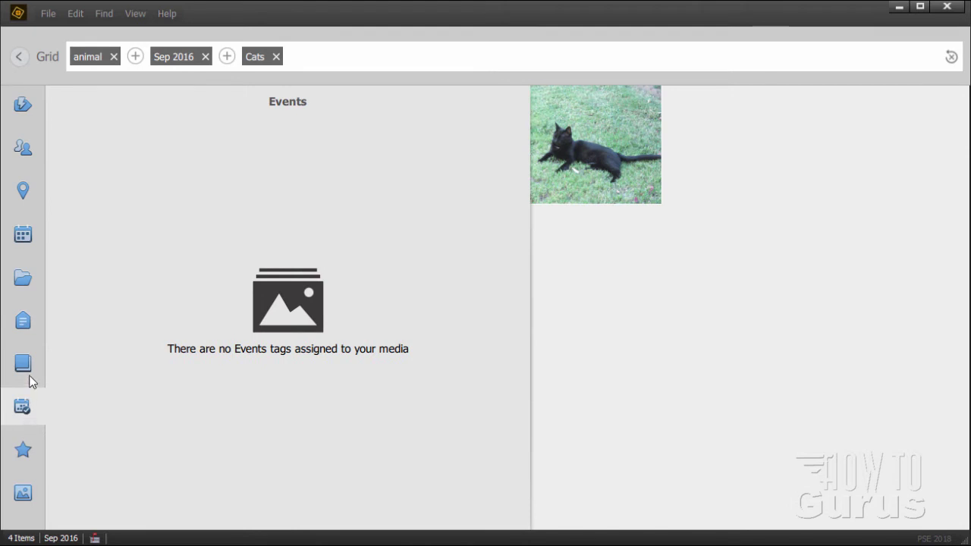
pyautogui.click(27, 375)
pyautogui.click(29, 327)
pyautogui.click(24, 275)
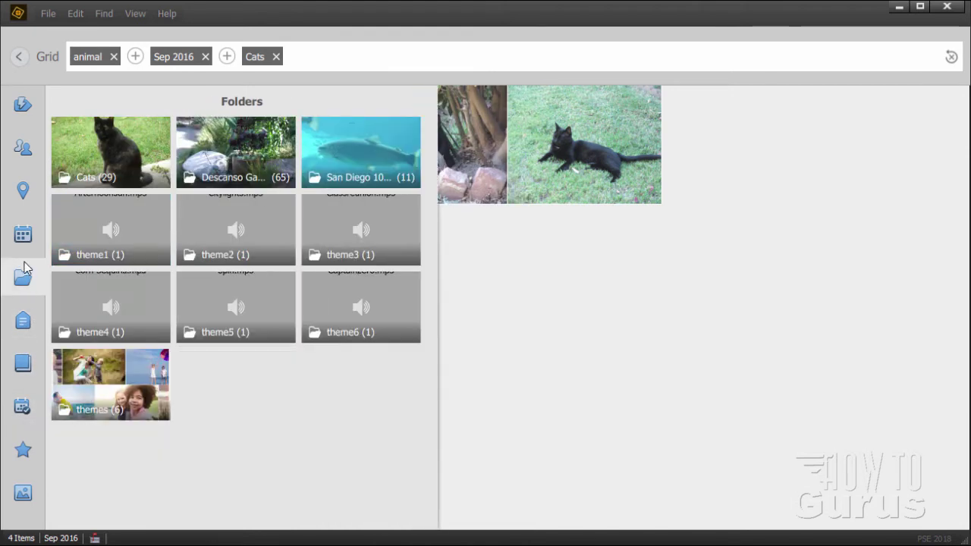
pyautogui.click(23, 233)
pyautogui.click(25, 193)
pyautogui.click(23, 148)
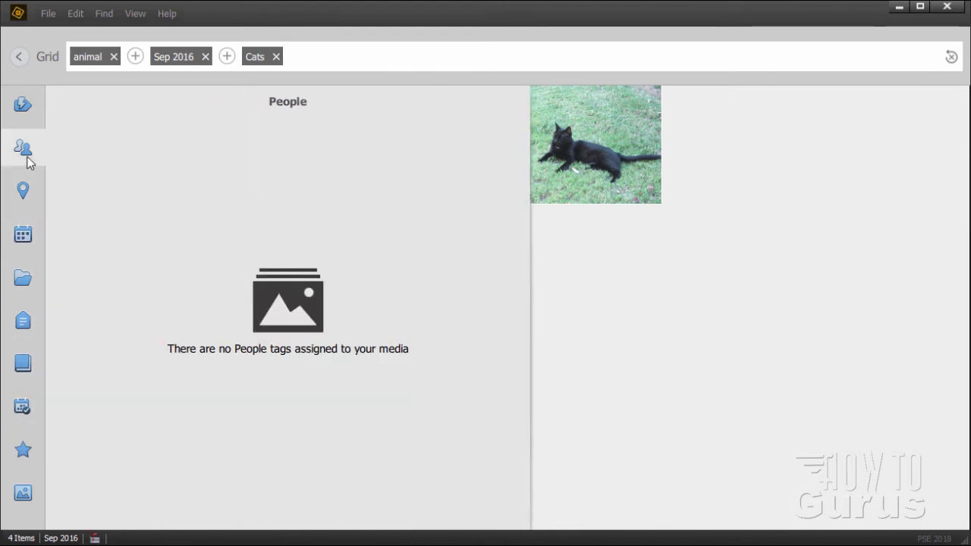
pyautogui.click(23, 114)
pyautogui.click(23, 191)
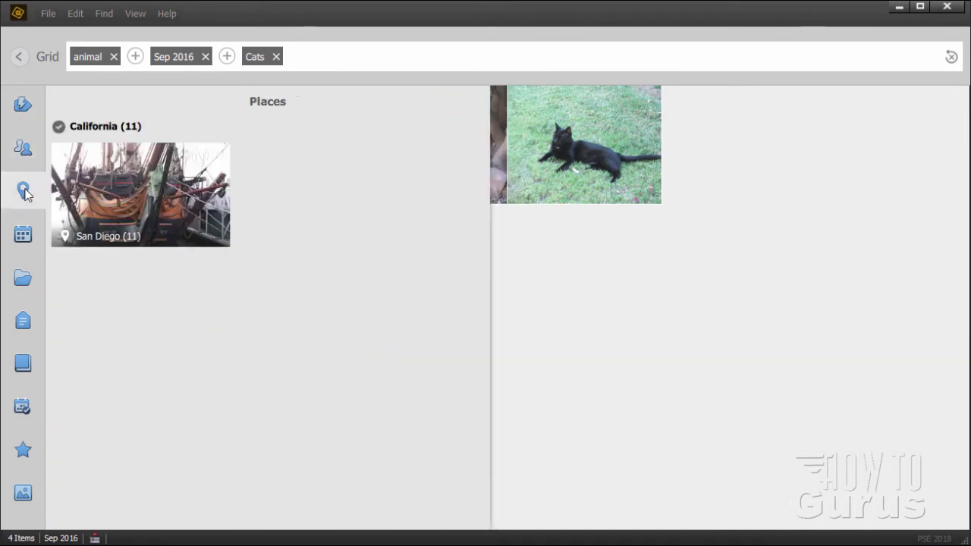
pyautogui.click(22, 235)
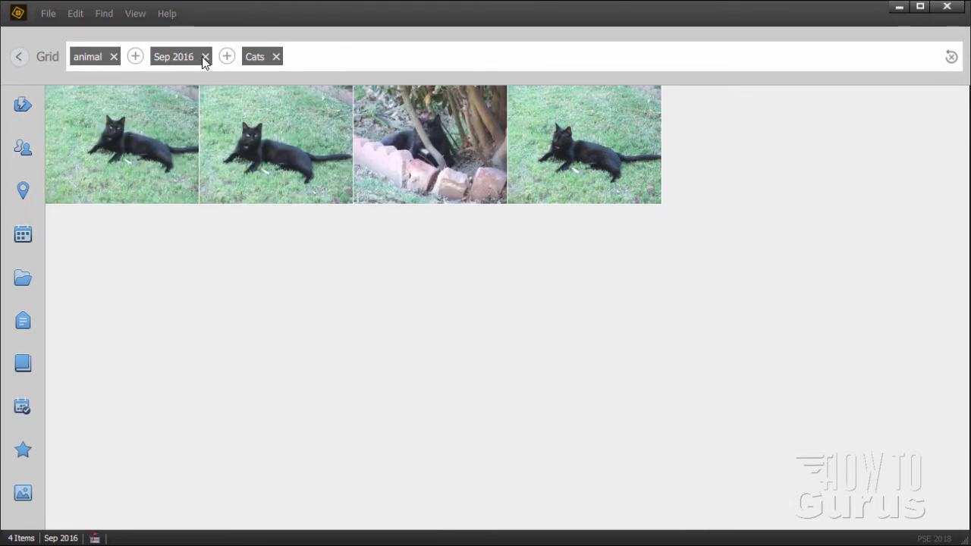
pyautogui.click(204, 57)
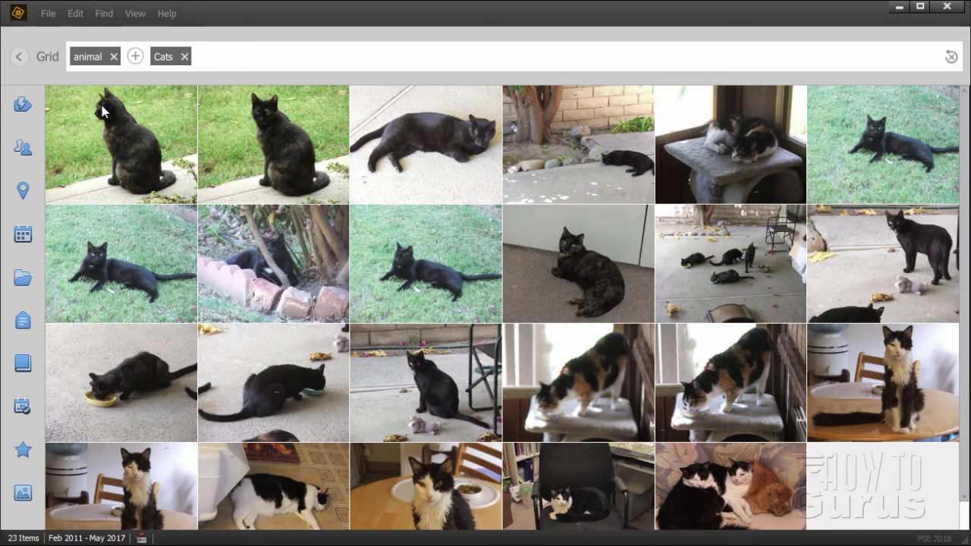
pyautogui.click(34, 190)
pyautogui.click(22, 401)
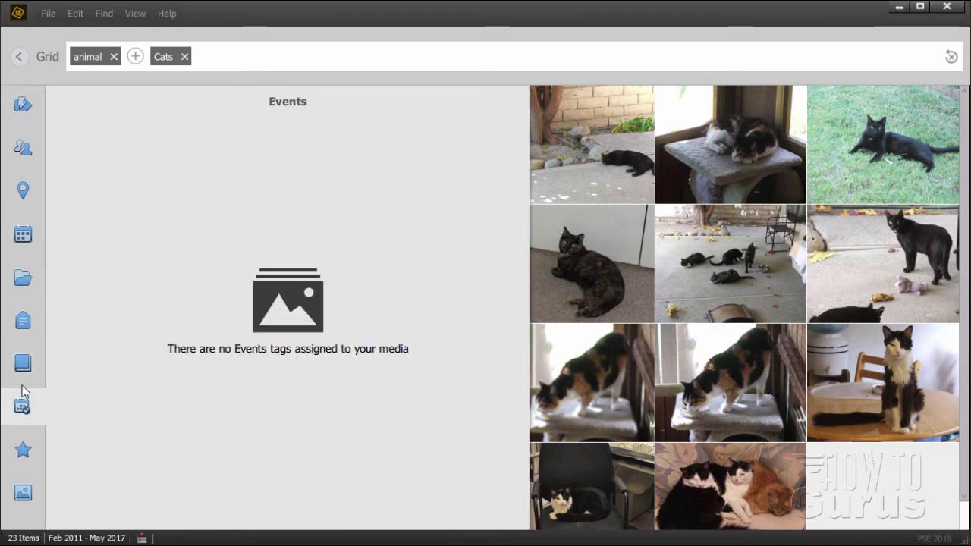
pyautogui.click(34, 141)
pyautogui.click(34, 102)
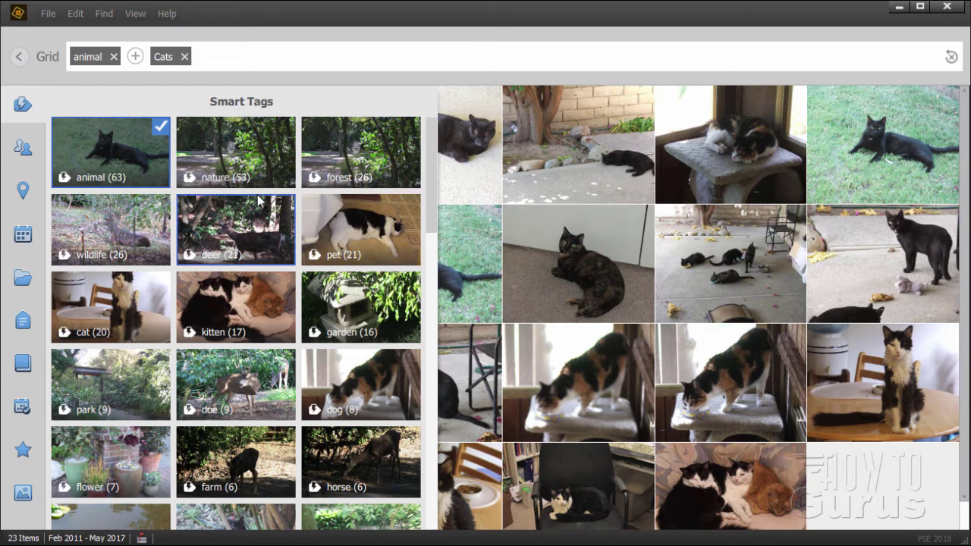
pyautogui.scroll(-3, 255, 233)
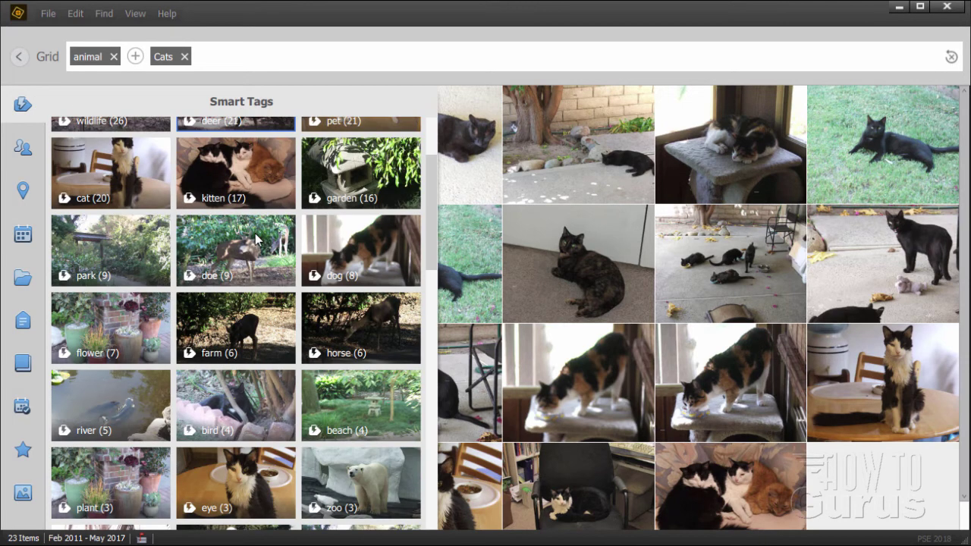
pyautogui.scroll(-3, 255, 233)
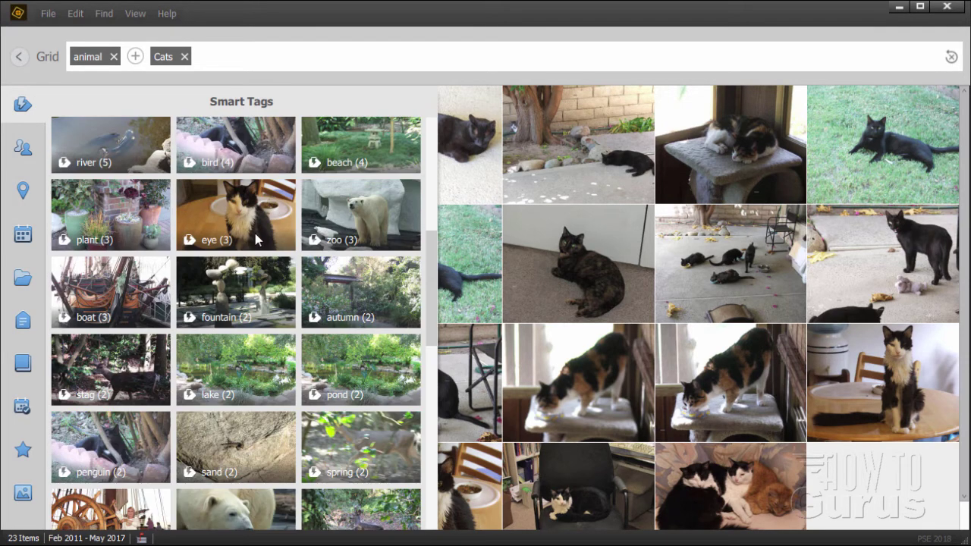
pyautogui.scroll(-1, 254, 233)
pyautogui.scroll(-2, 256, 238)
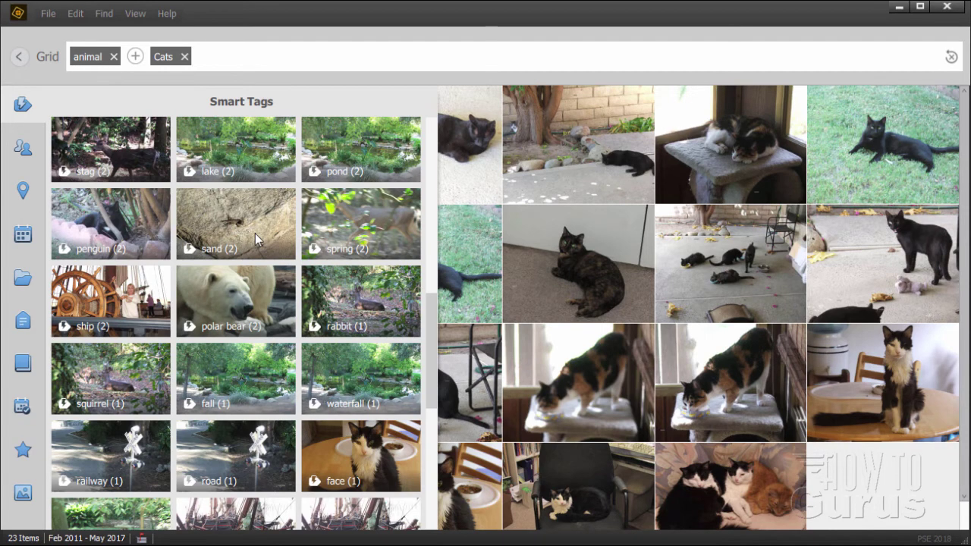
pyautogui.click(114, 226)
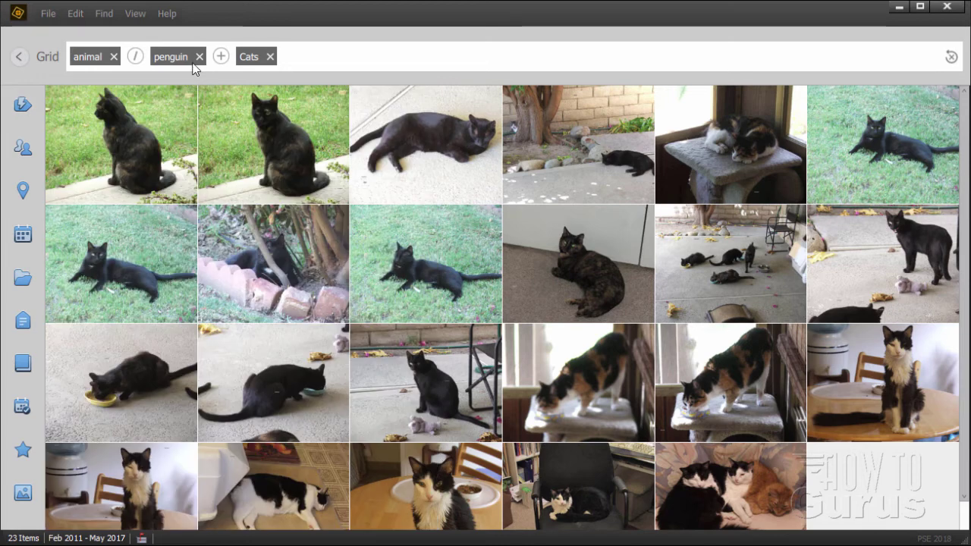
pyautogui.click(199, 57)
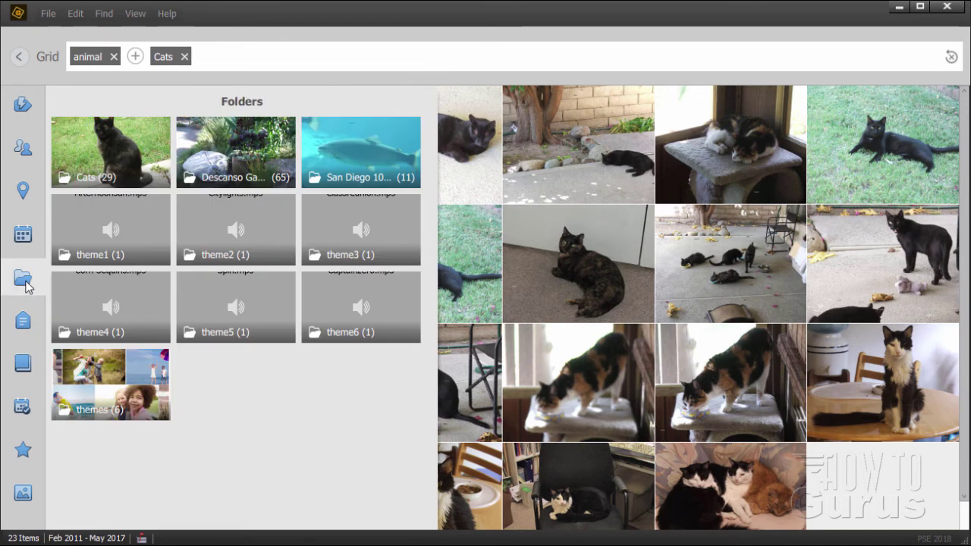
# Show the Folders filter panel beside the 23 animal-and-Cats search results.
pyautogui.moveTo(26, 189)
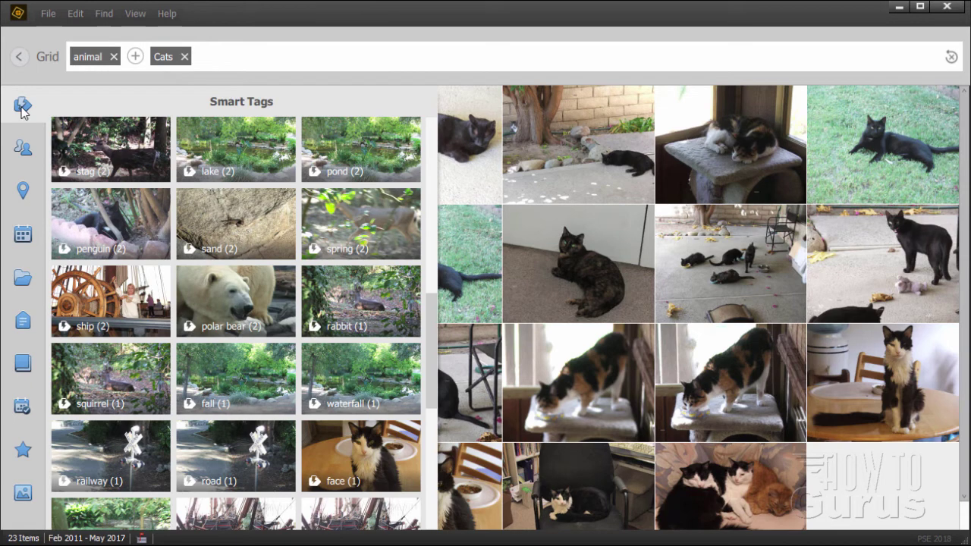
pyautogui.moveTo(20, 149)
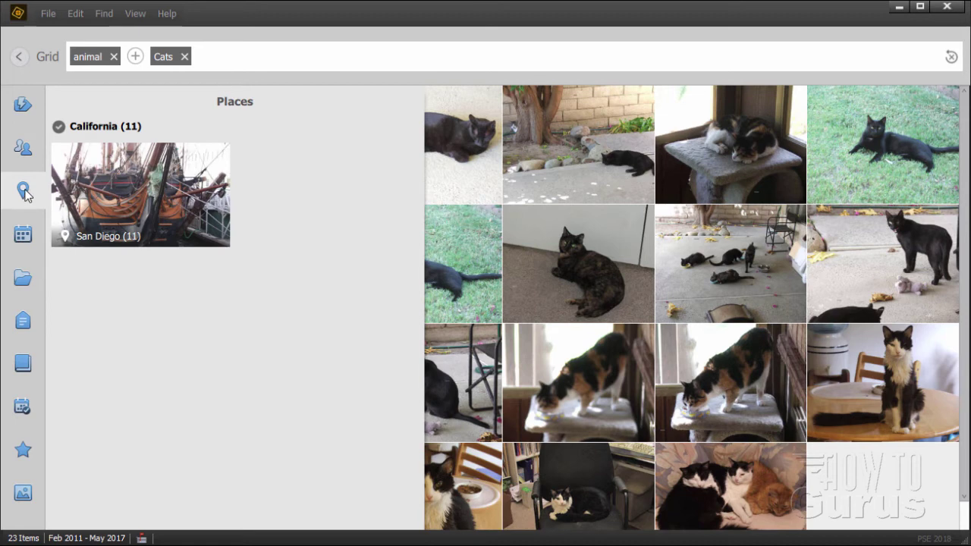
pyautogui.moveTo(28, 280)
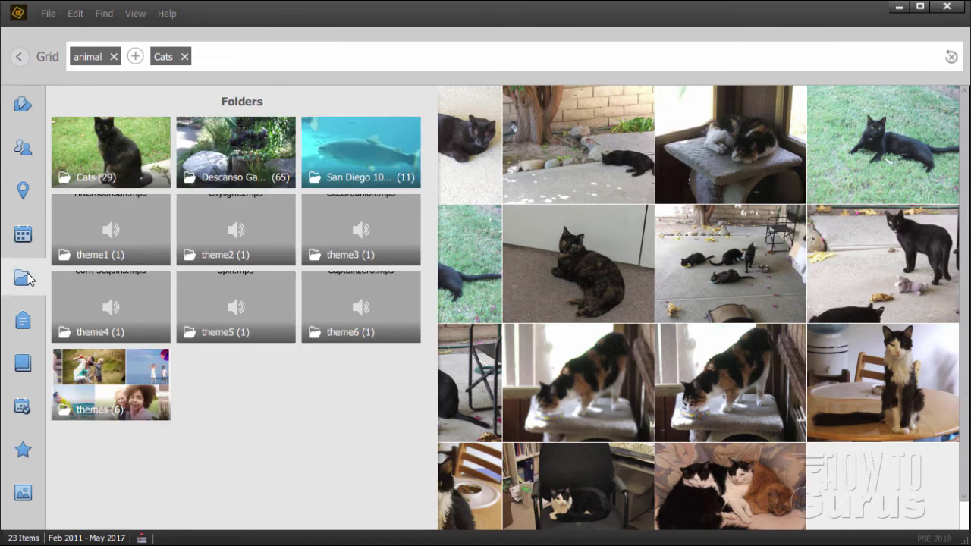
pyautogui.moveTo(24, 325)
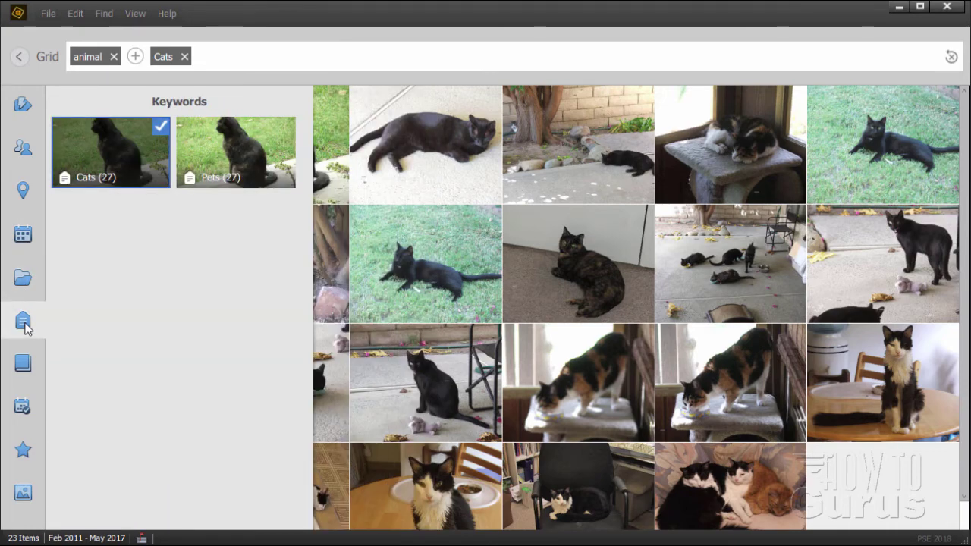
pyautogui.moveTo(21, 367)
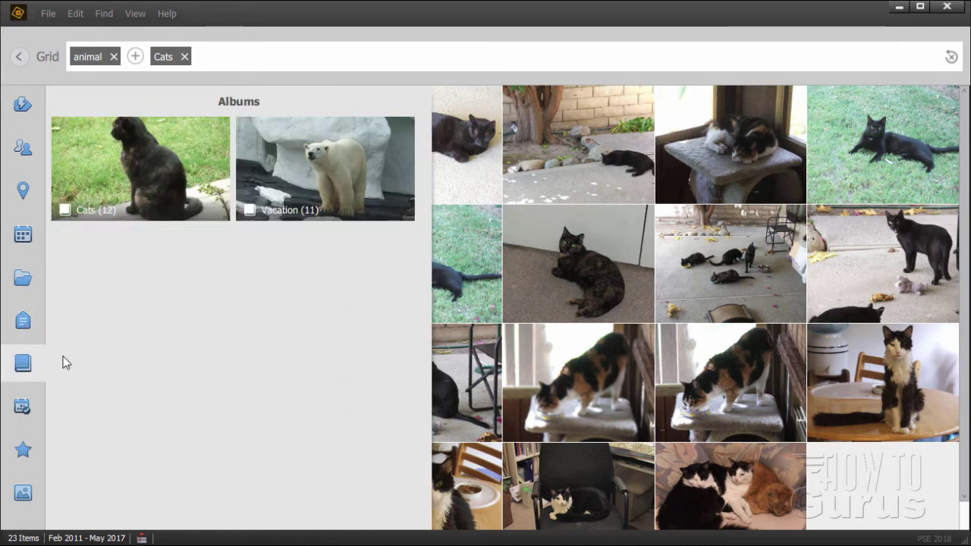
pyautogui.click(35, 277)
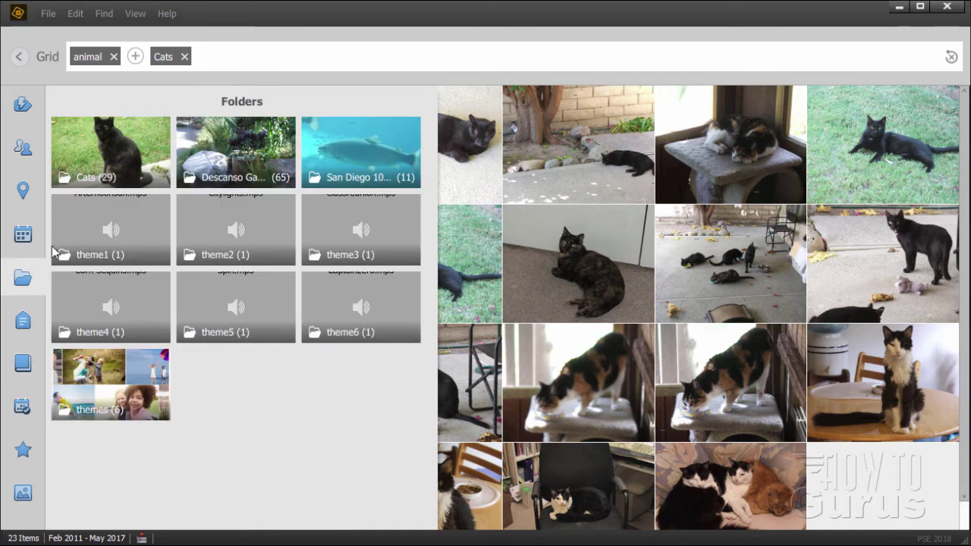
# Add a four-stars-or-more rating filter, narrowing the cat search to 2 photos.
pyautogui.click(25, 451)
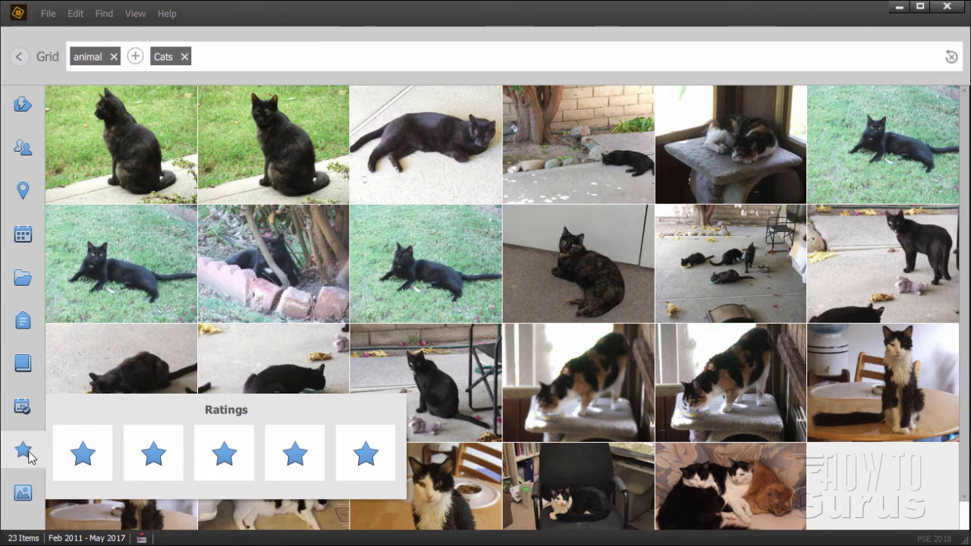
pyautogui.click(302, 463)
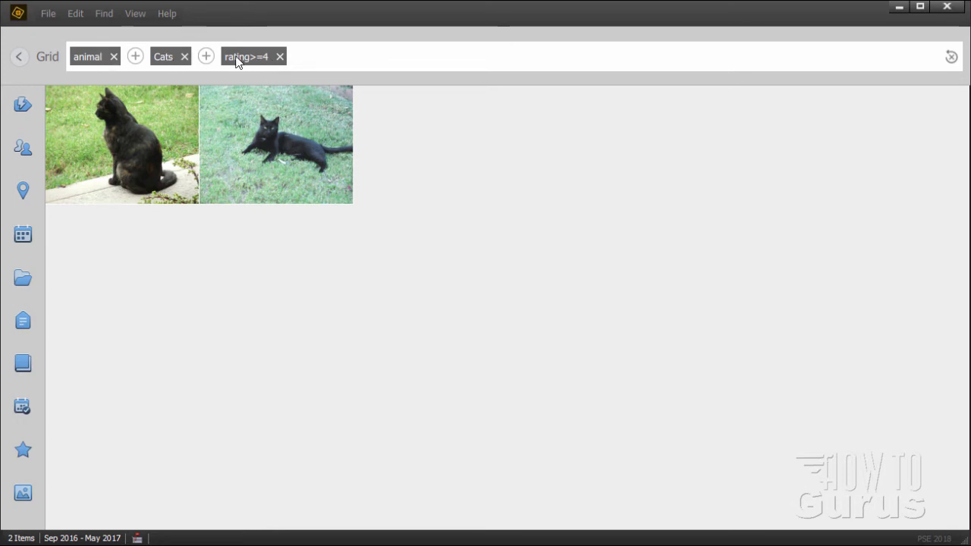
pyautogui.moveTo(23, 454)
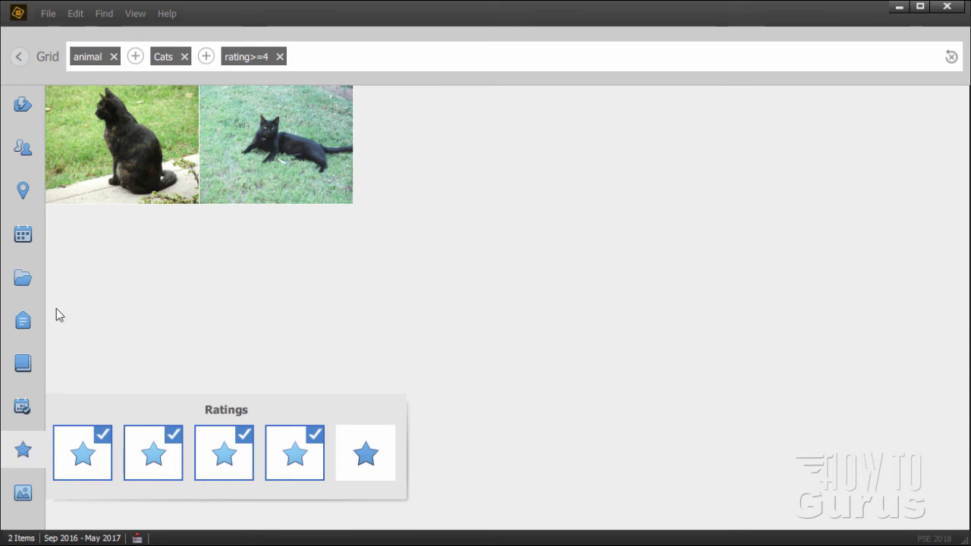
# Leave the search view and return to the full All Media catalogue.
pyautogui.click(20, 56)
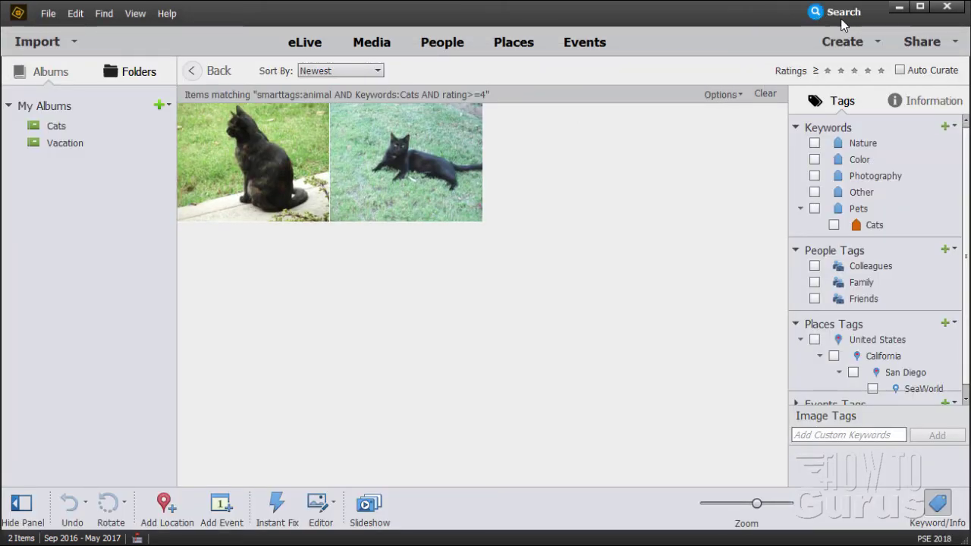
pyautogui.click(212, 70)
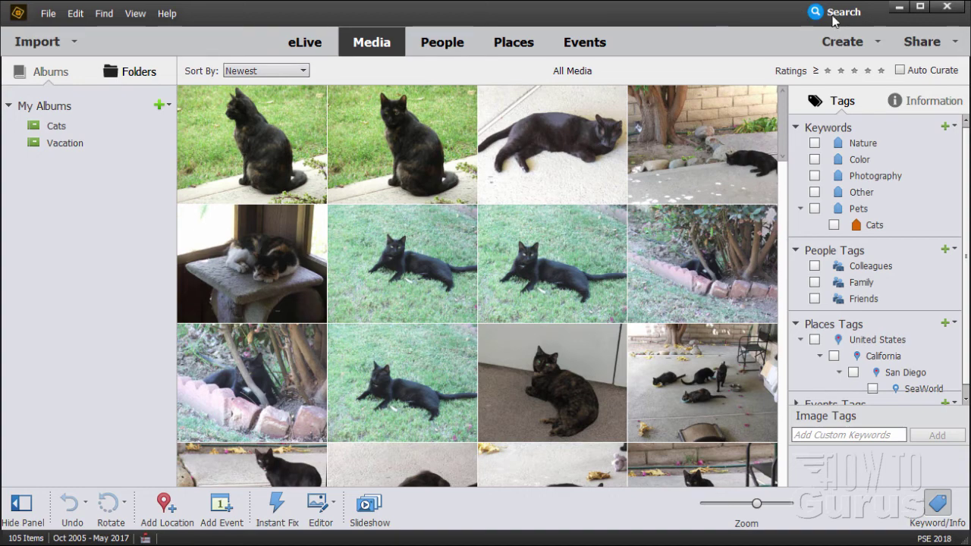
pyautogui.scroll(-1, 873, 151)
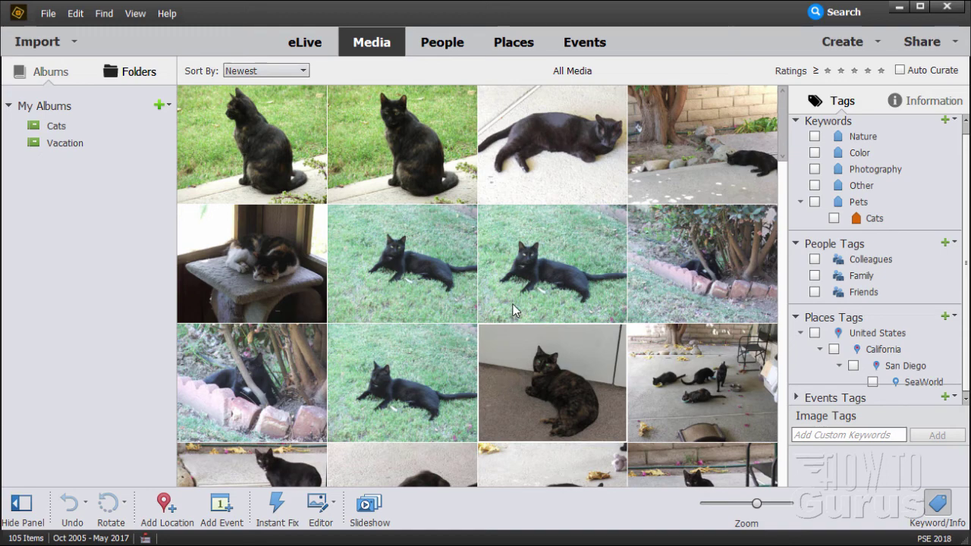
# Select five cat photos, including the black, calico and group shots, and create a slideshow from them.
pyautogui.click(251, 144)
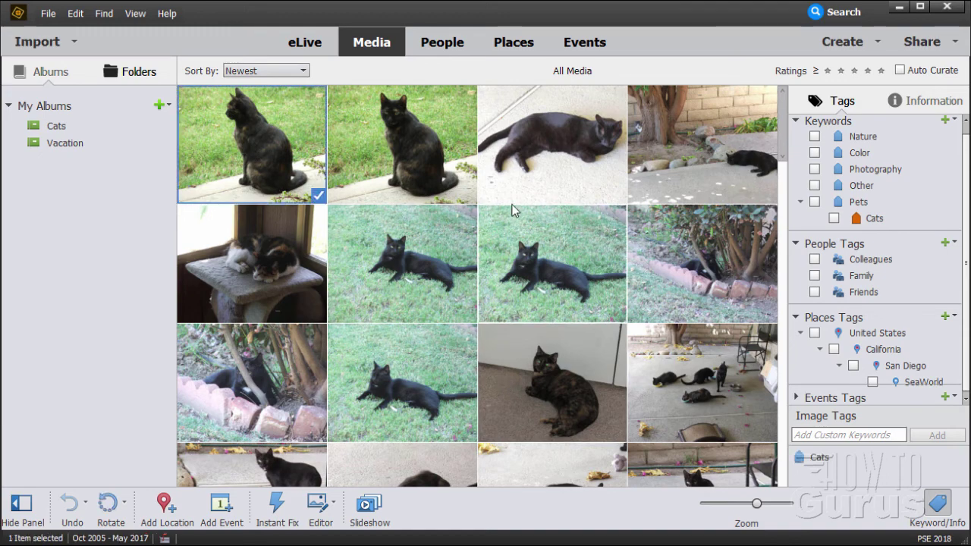
pyautogui.keyDown('ctrl'); pyautogui.click(507, 164); pyautogui.keyUp('ctrl')
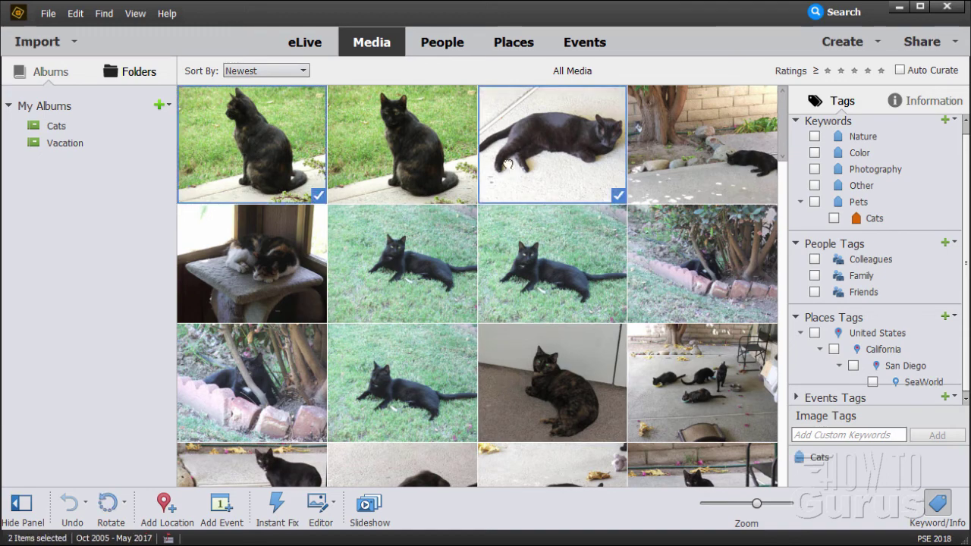
pyautogui.keyDown('ctrl'); pyautogui.click(284, 268); pyautogui.keyUp('ctrl')
pyautogui.keyDown('ctrl'); pyautogui.click(675, 391); pyautogui.keyUp('ctrl')
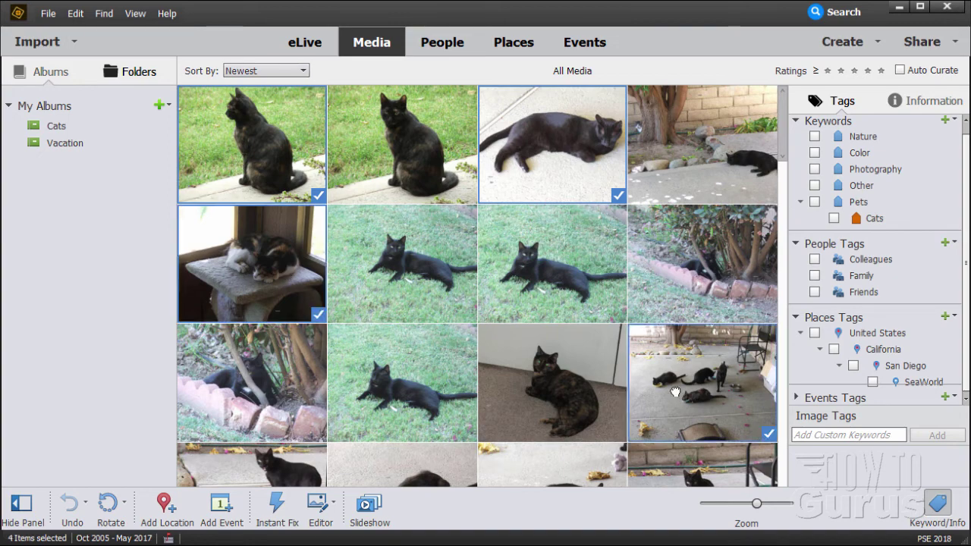
pyautogui.keyDown('ctrl'); pyautogui.click(404, 280); pyautogui.keyUp('ctrl')
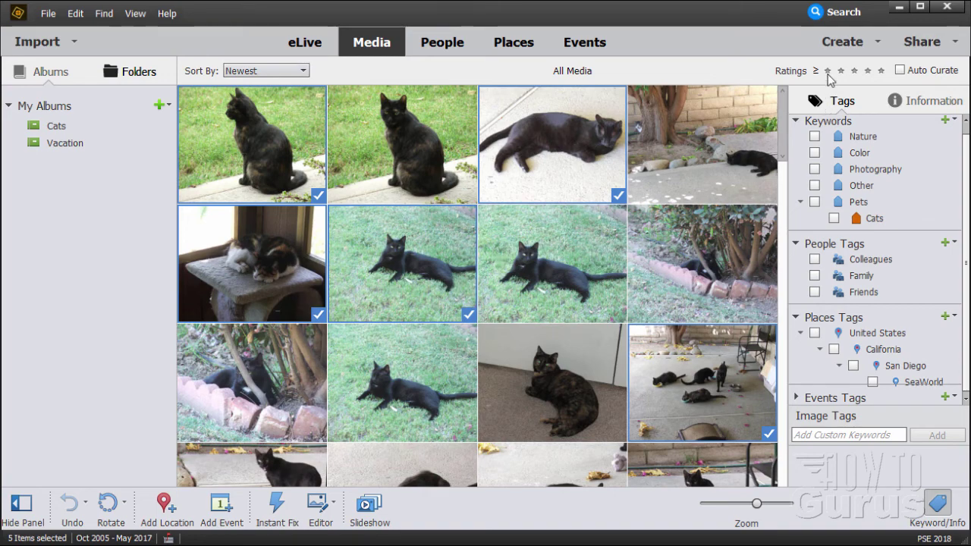
pyautogui.click(848, 45)
pyautogui.click(874, 81)
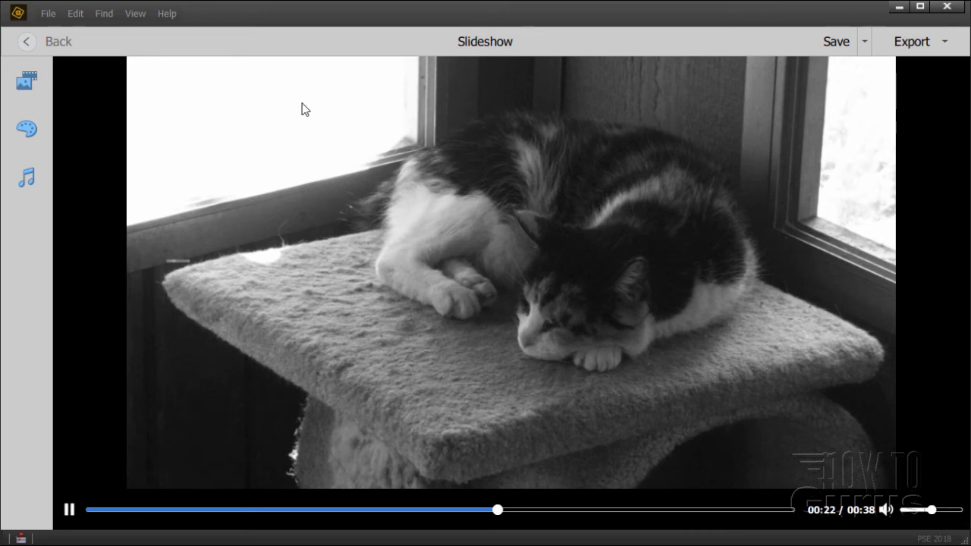
# After the generated slideshow plays, show its Media (6) list of the five cats plus Memories slide.
pyautogui.click(29, 84)
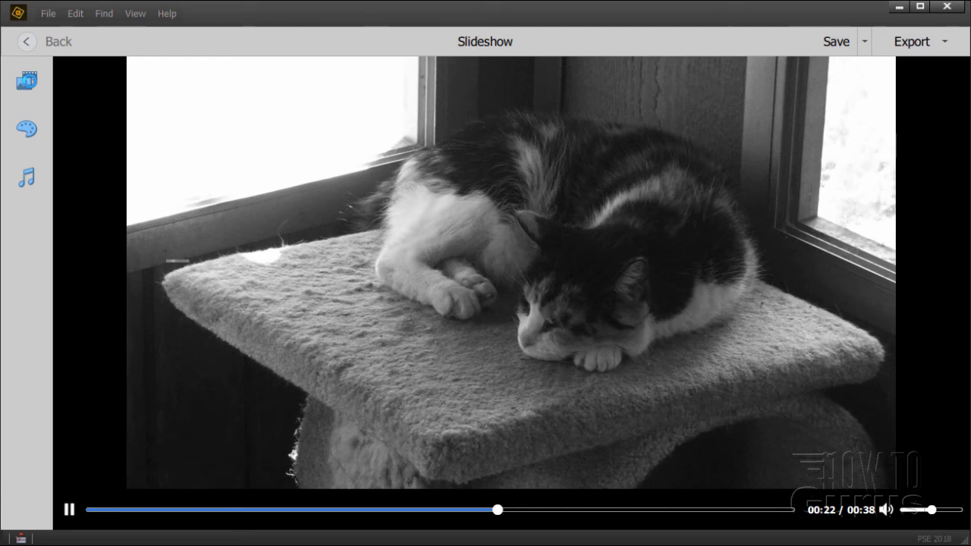
pyautogui.click(190, 118)
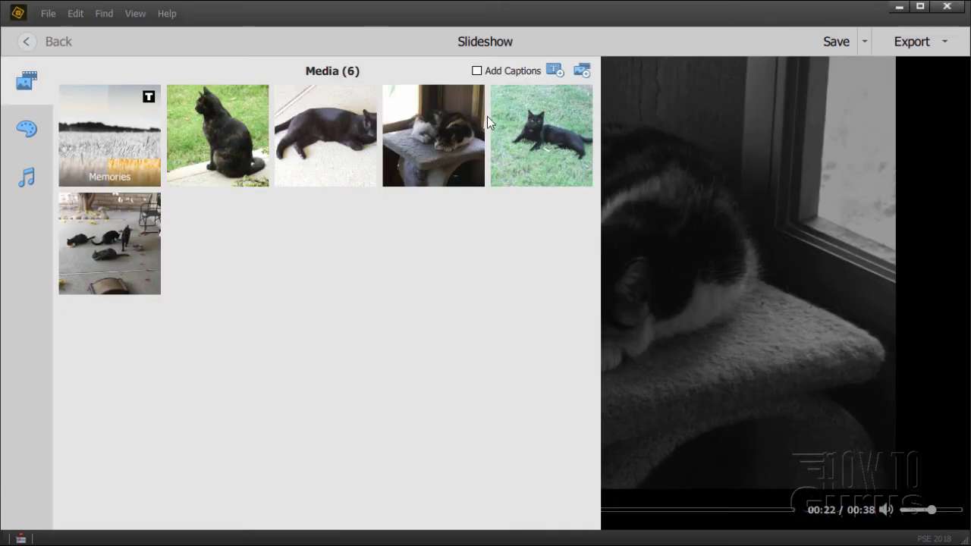
pyautogui.click(478, 71)
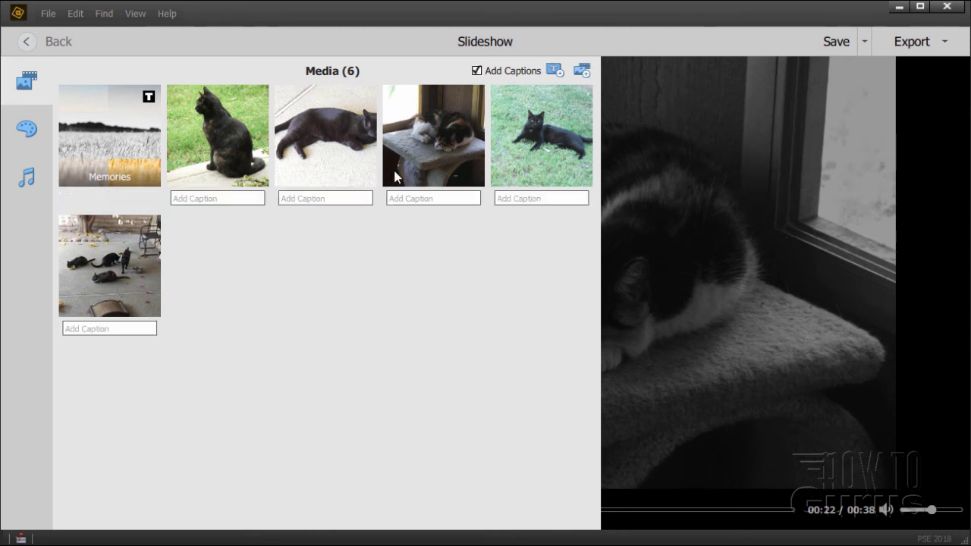
pyautogui.click(217, 199)
pyautogui.click(317, 198)
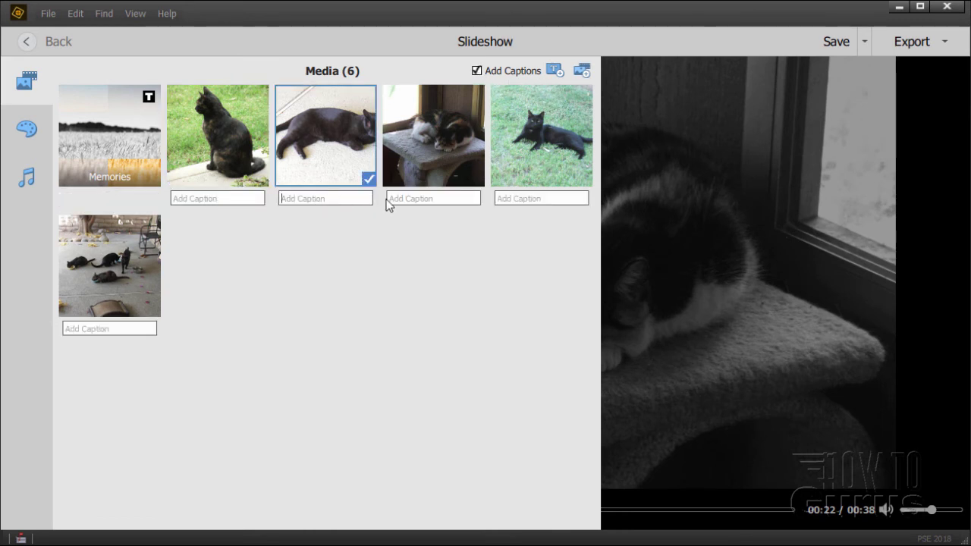
pyautogui.click(401, 198)
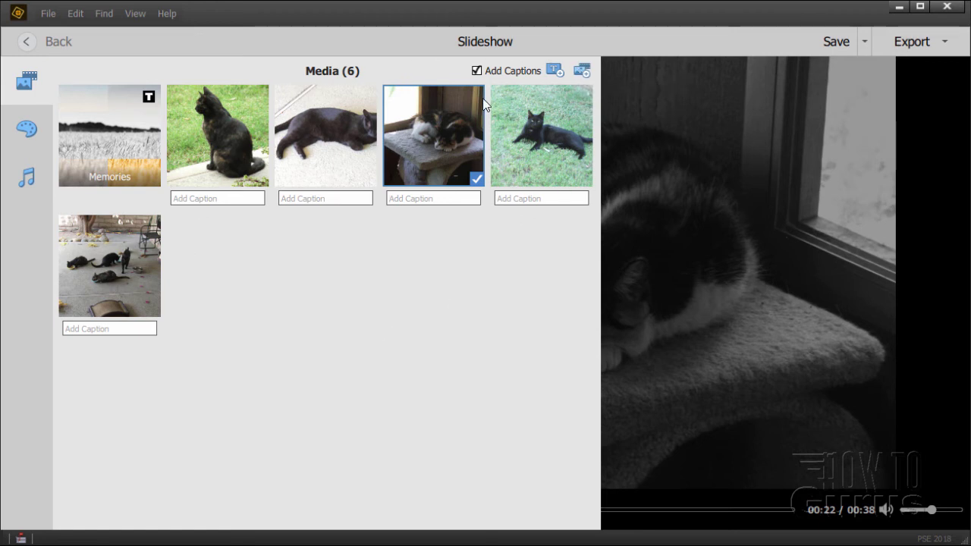
pyautogui.click(475, 72)
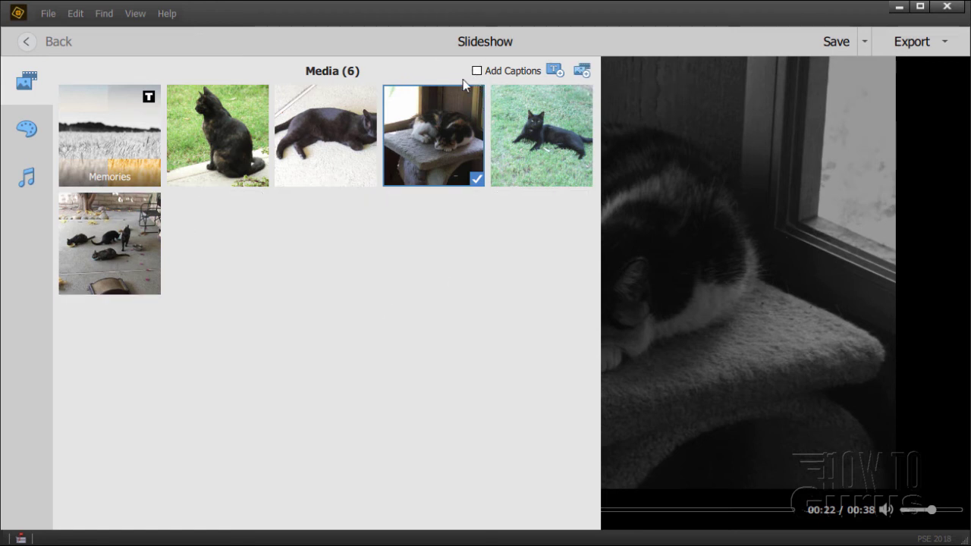
pyautogui.click(477, 71)
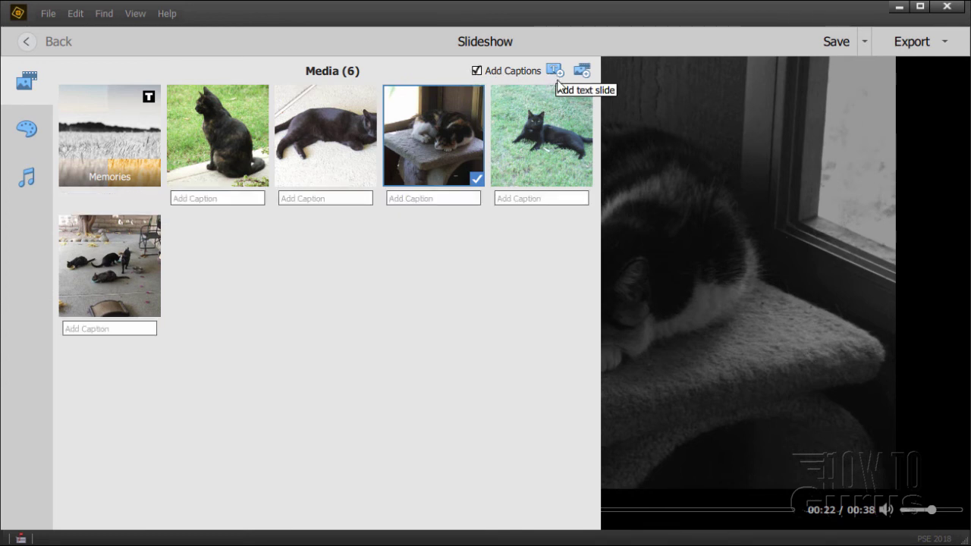
# Turn slideshow captions off and browse the theme list, with Black & White as current.
pyautogui.click(476, 71)
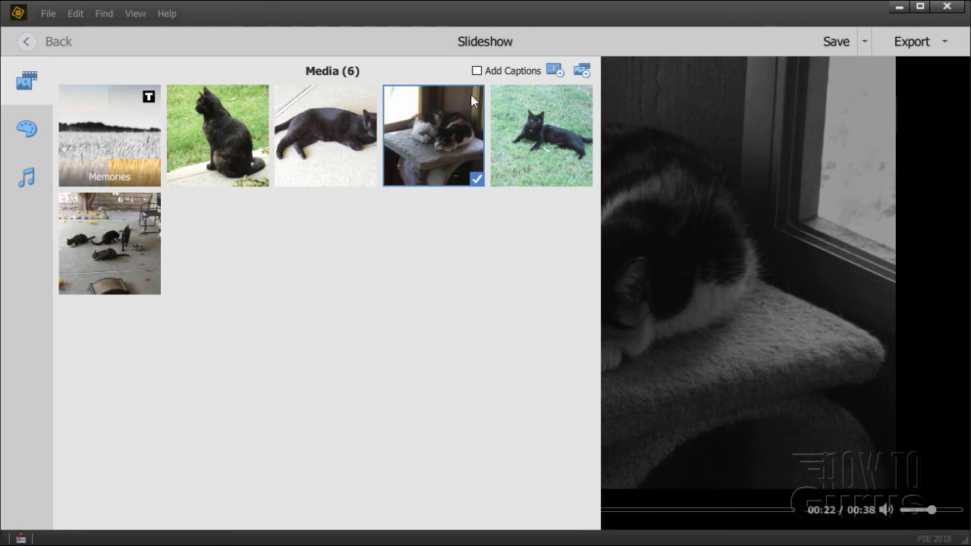
pyautogui.click(27, 129)
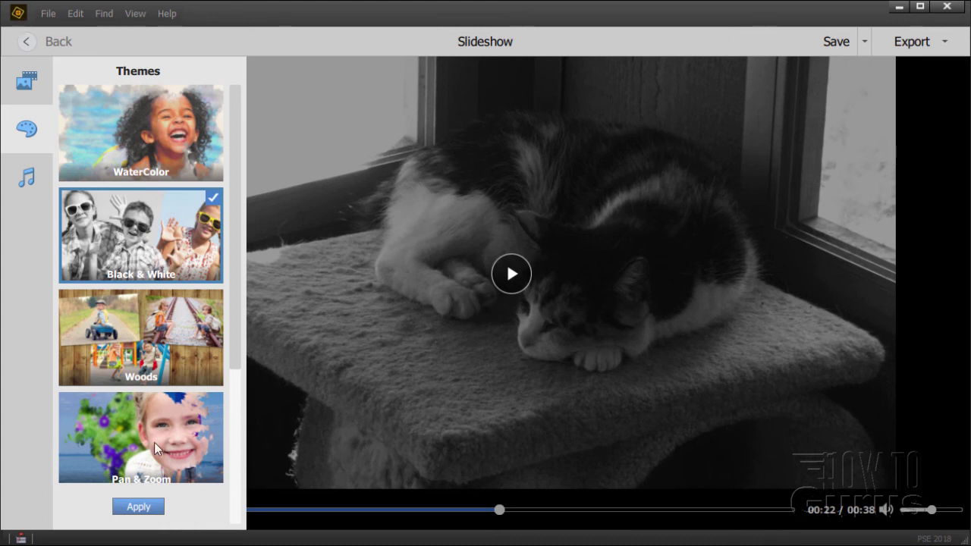
pyautogui.moveTo(232, 313); pyautogui.dragTo(231, 431)
pyautogui.scroll(-2, 231, 430)
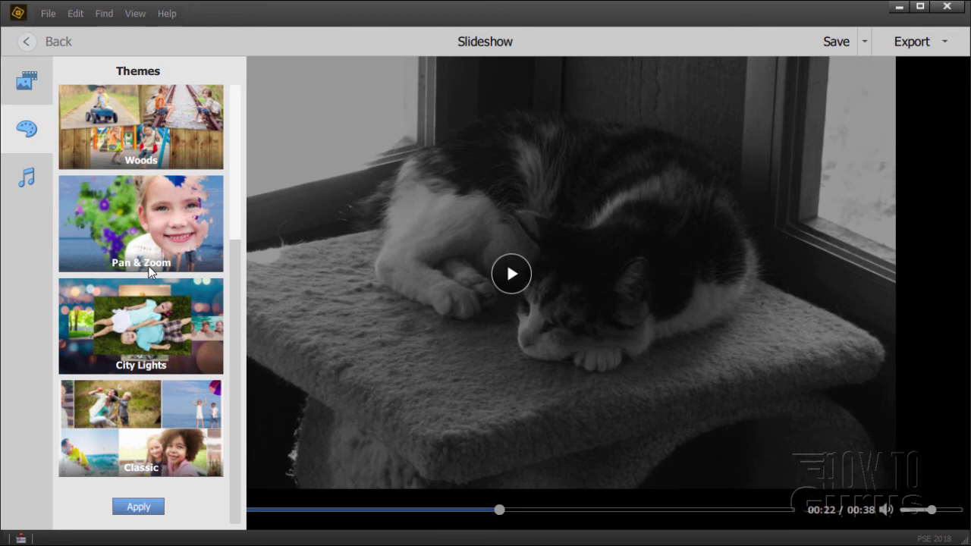
pyautogui.moveTo(234, 413); pyautogui.dragTo(249, 173)
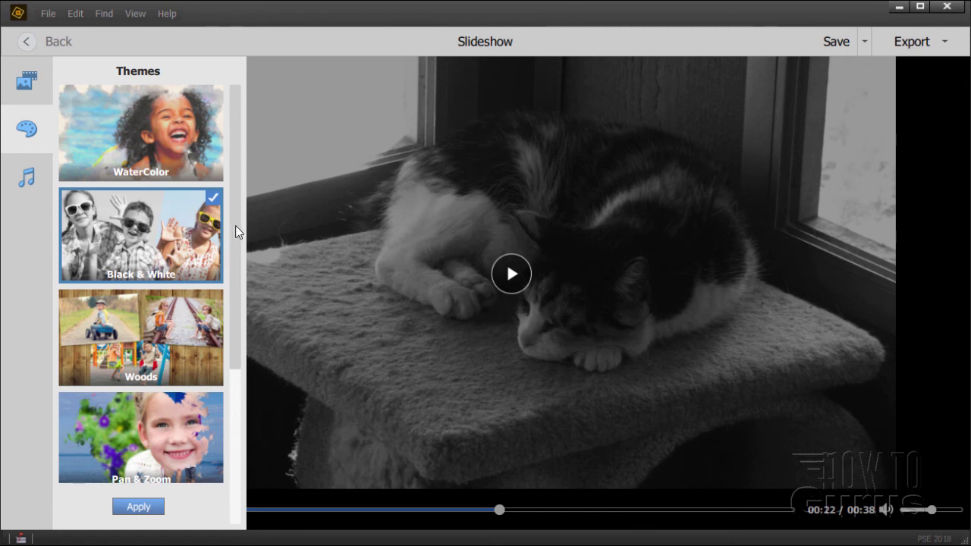
pyautogui.moveTo(235, 225); pyautogui.dragTo(236, 107)
# Check the slideshow's audio, confirming Corn Sequins (04:04) is the selected track.
pyautogui.click(29, 179)
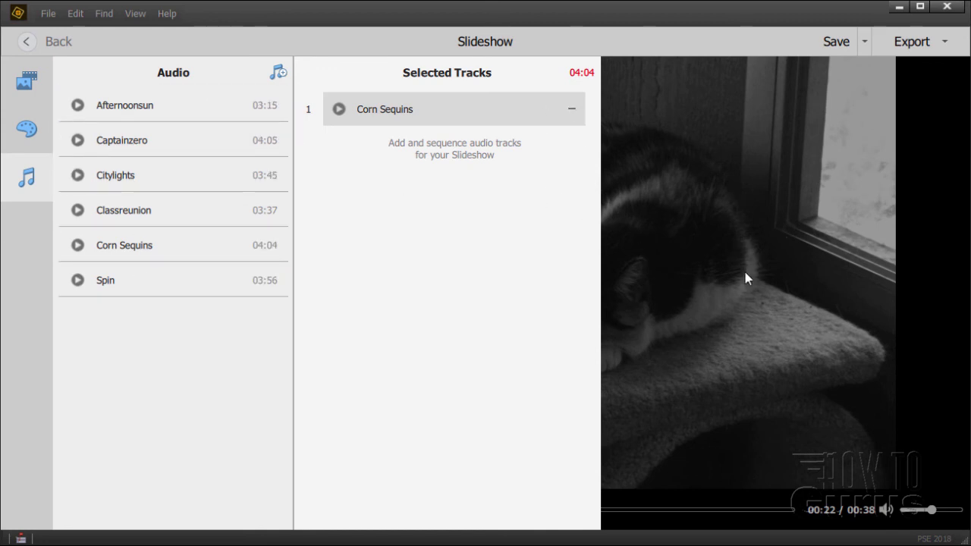
# Return to the slideshow's Media panel listing its six items.
pyautogui.click(31, 90)
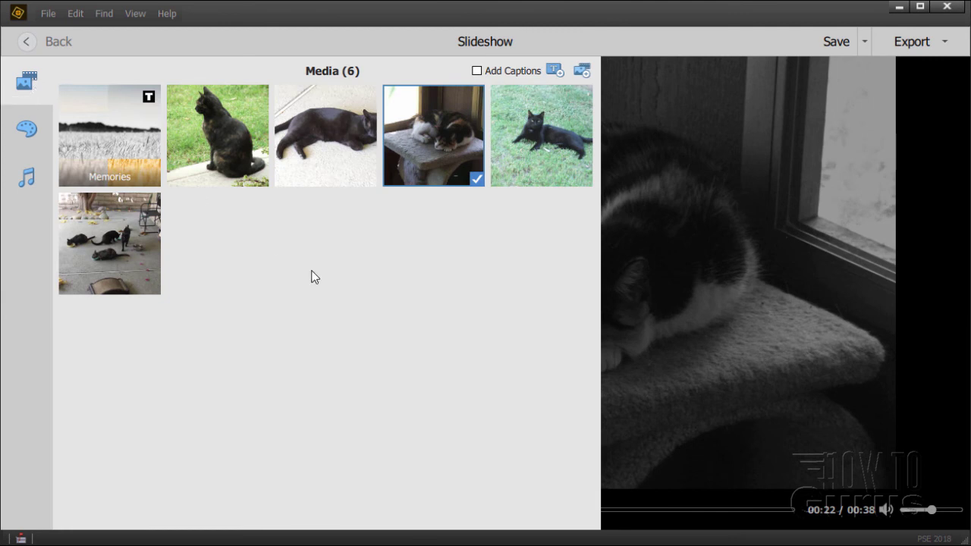